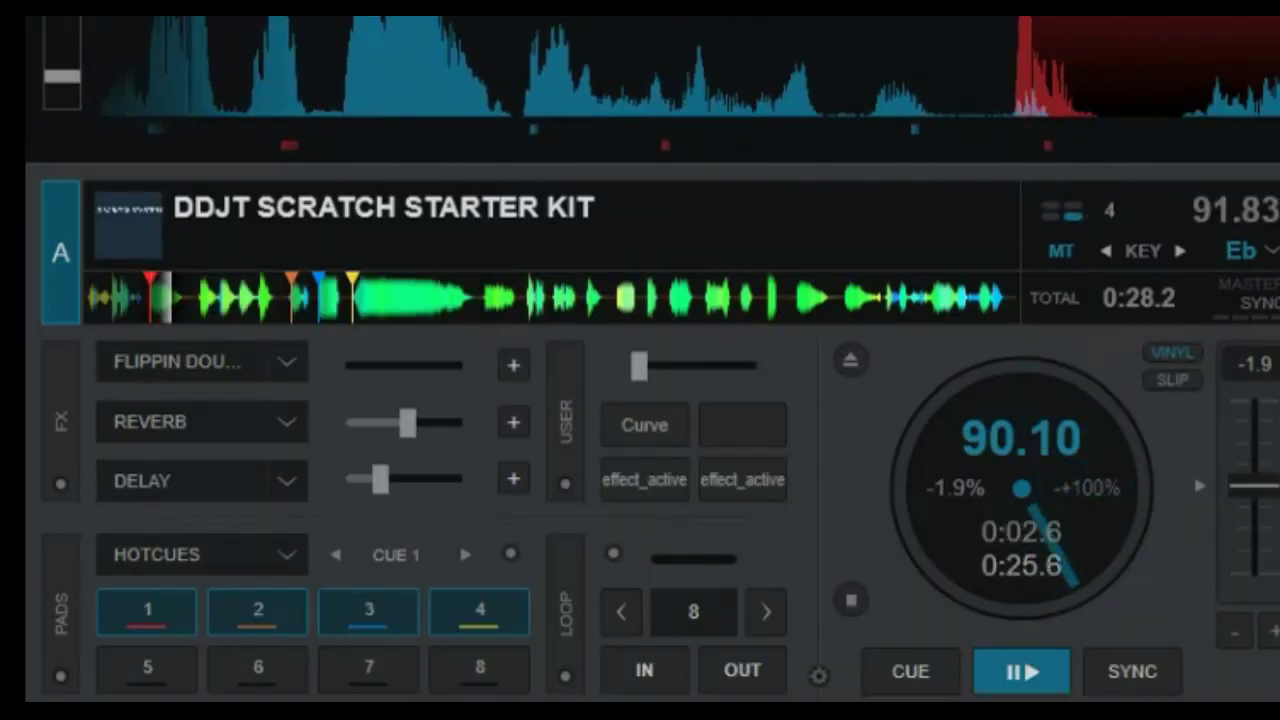
# - Retrigger deck A's hot cue 1 four times with the 1 key, then jump to hot cue 4
pyautogui.press('1')
pyautogui.press('1')
pyautogui.press('1')
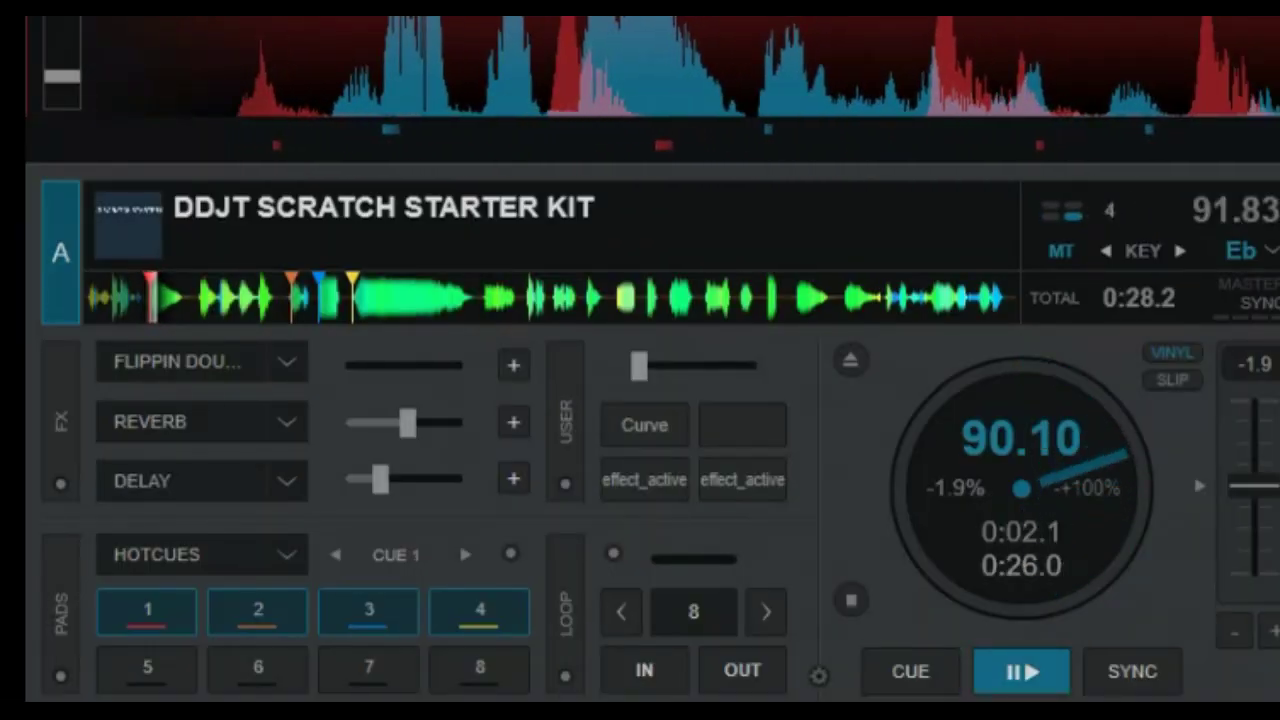
pyautogui.press('1')
pyautogui.press('1')
pyautogui.press('1')
pyautogui.press('1')
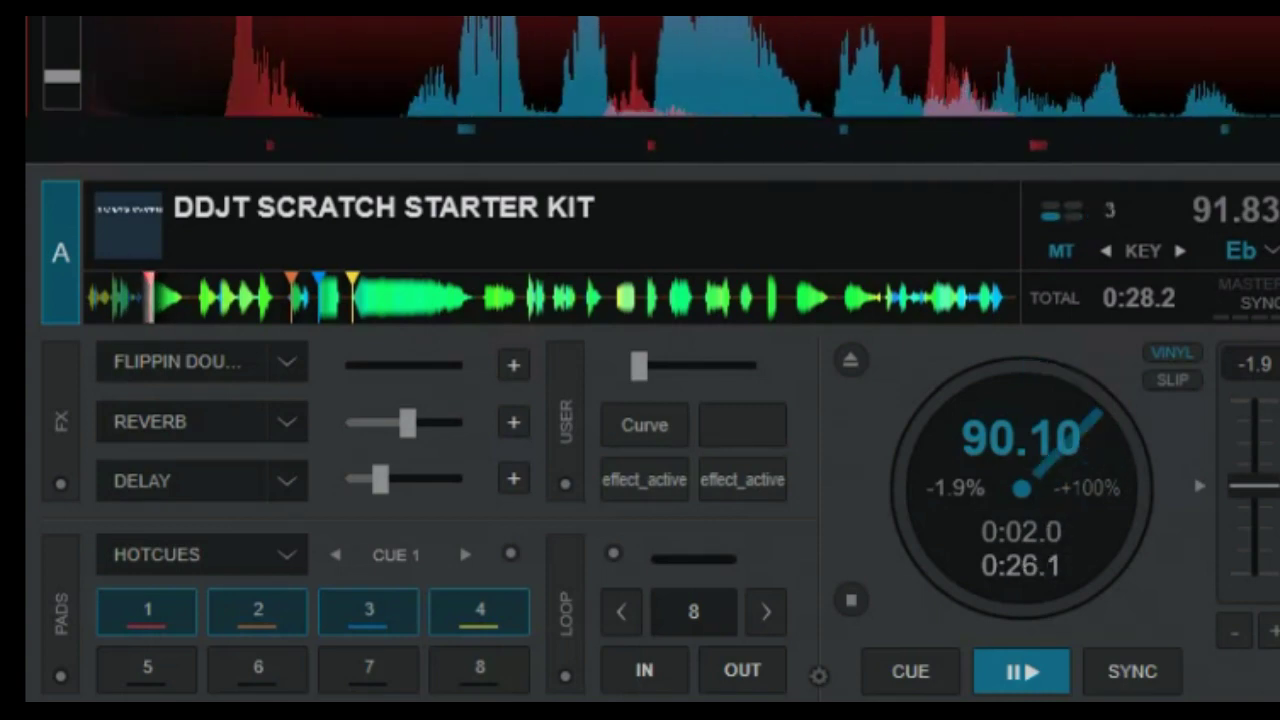
pyautogui.press('1')
pyautogui.press('1')
pyautogui.press('1')
pyautogui.press('1')
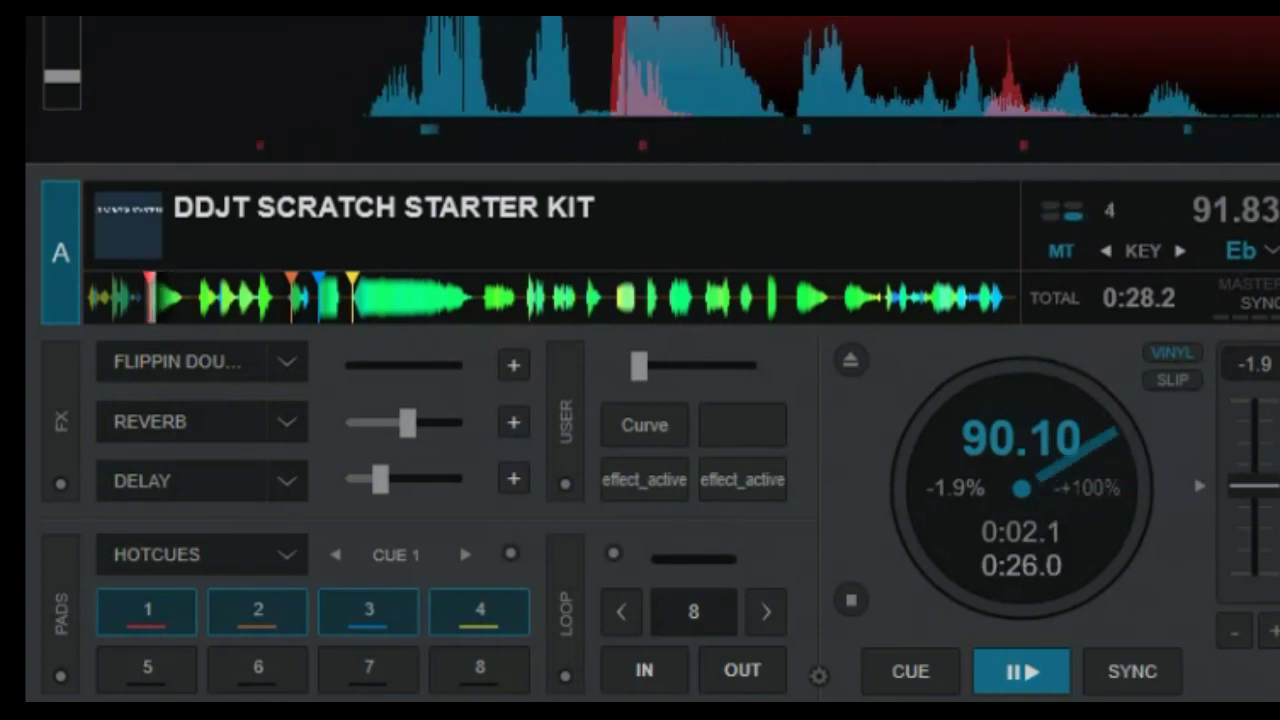
pyautogui.press('1')
pyautogui.press('4')
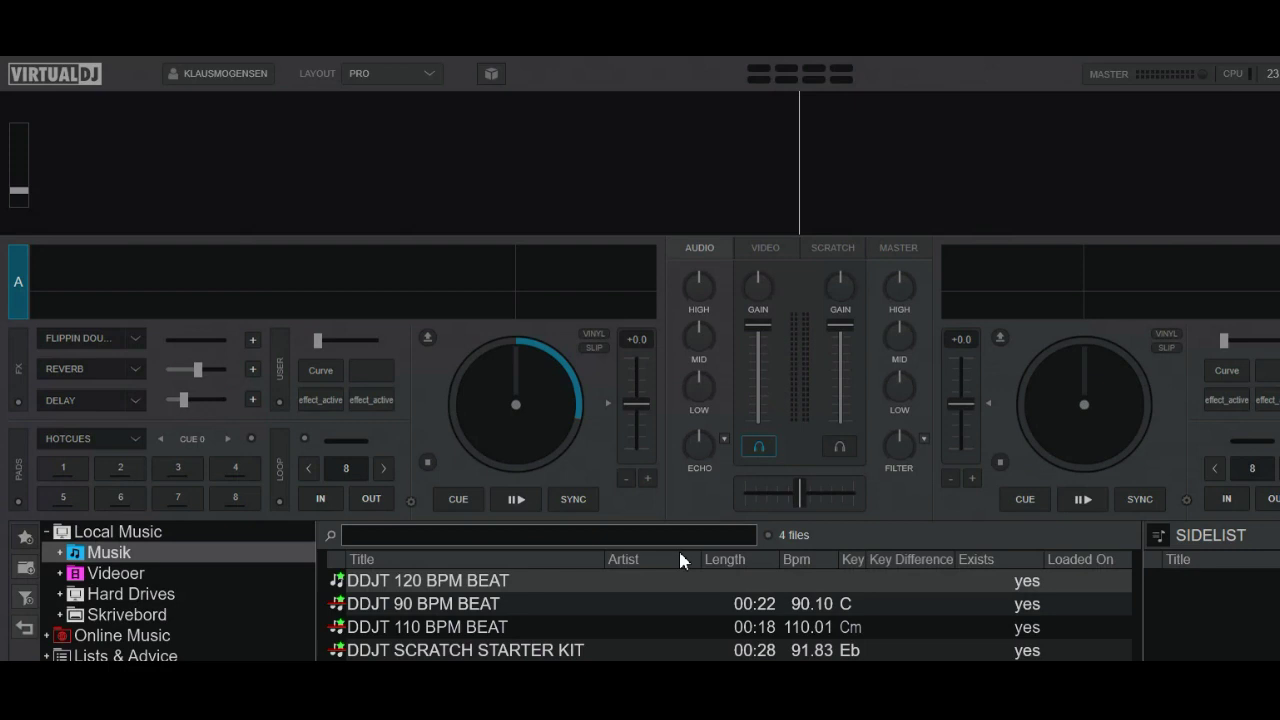
# - Load DDJT 90 BPM BEAT on deck B with an 8-beat loop, play it, then return it to its cue
pyautogui.moveTo(490, 612); pyautogui.dragTo(1094, 438)
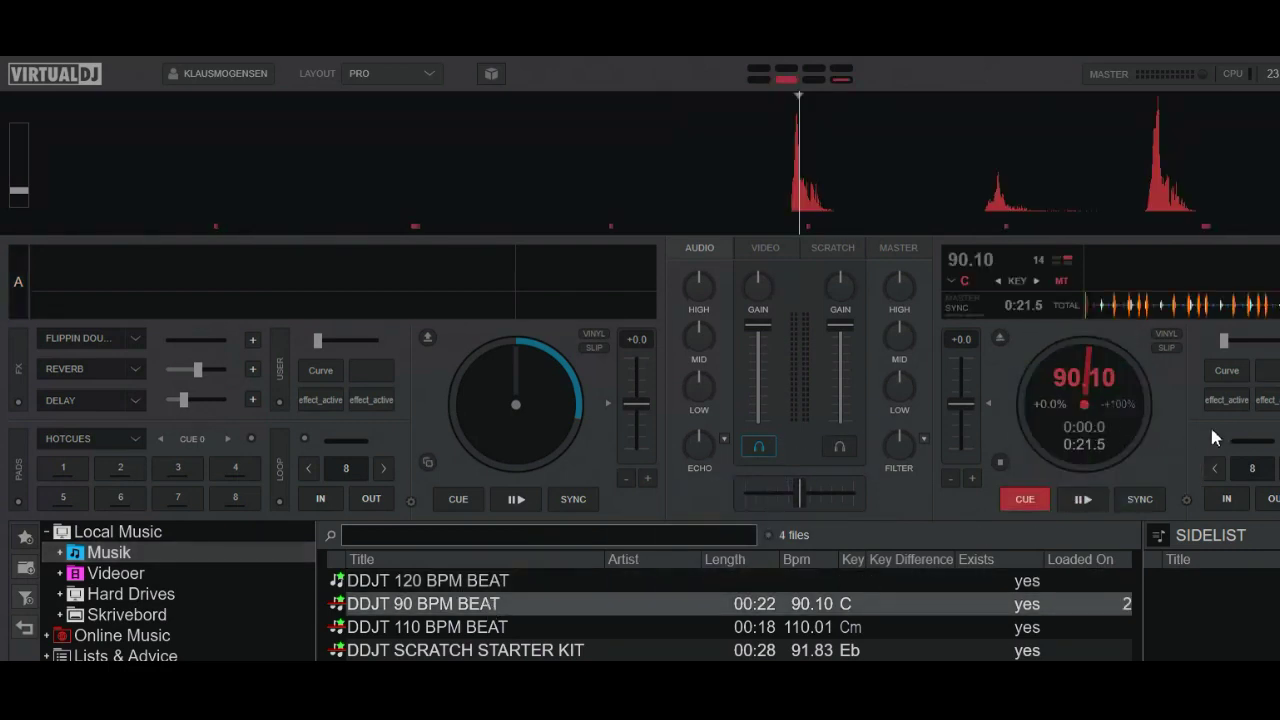
pyautogui.click(1251, 472)
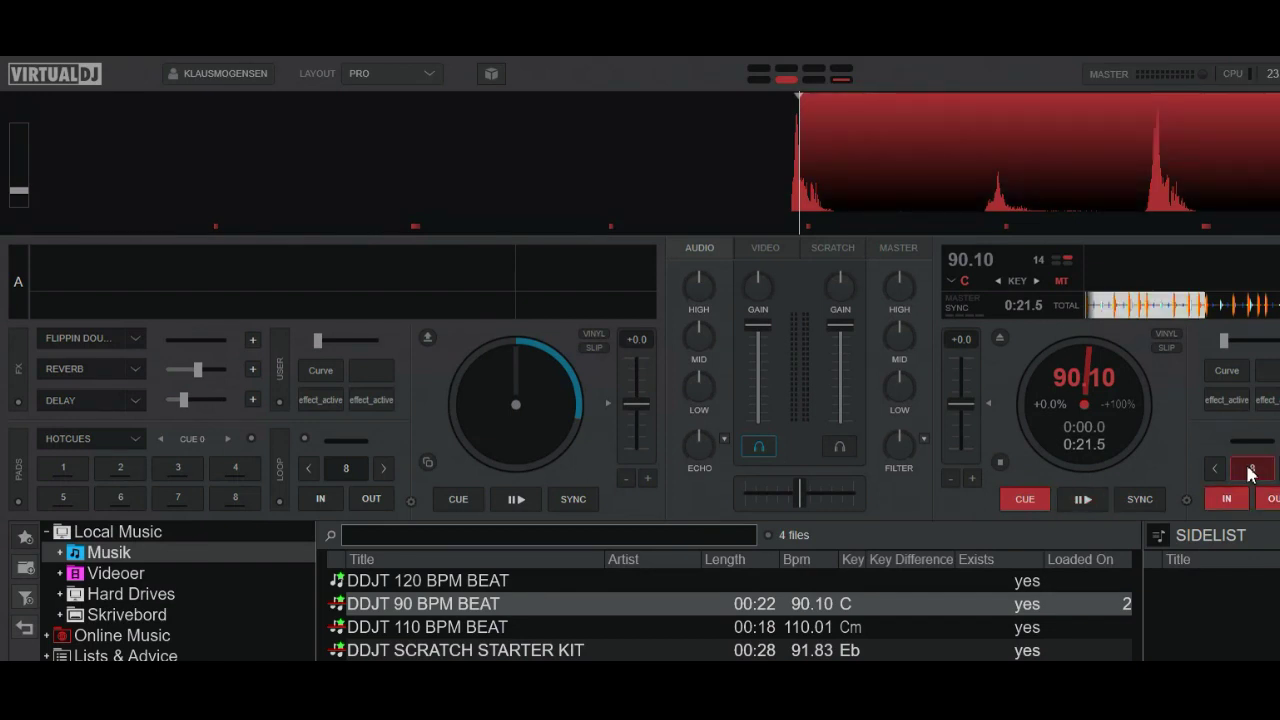
pyautogui.click(1086, 508)
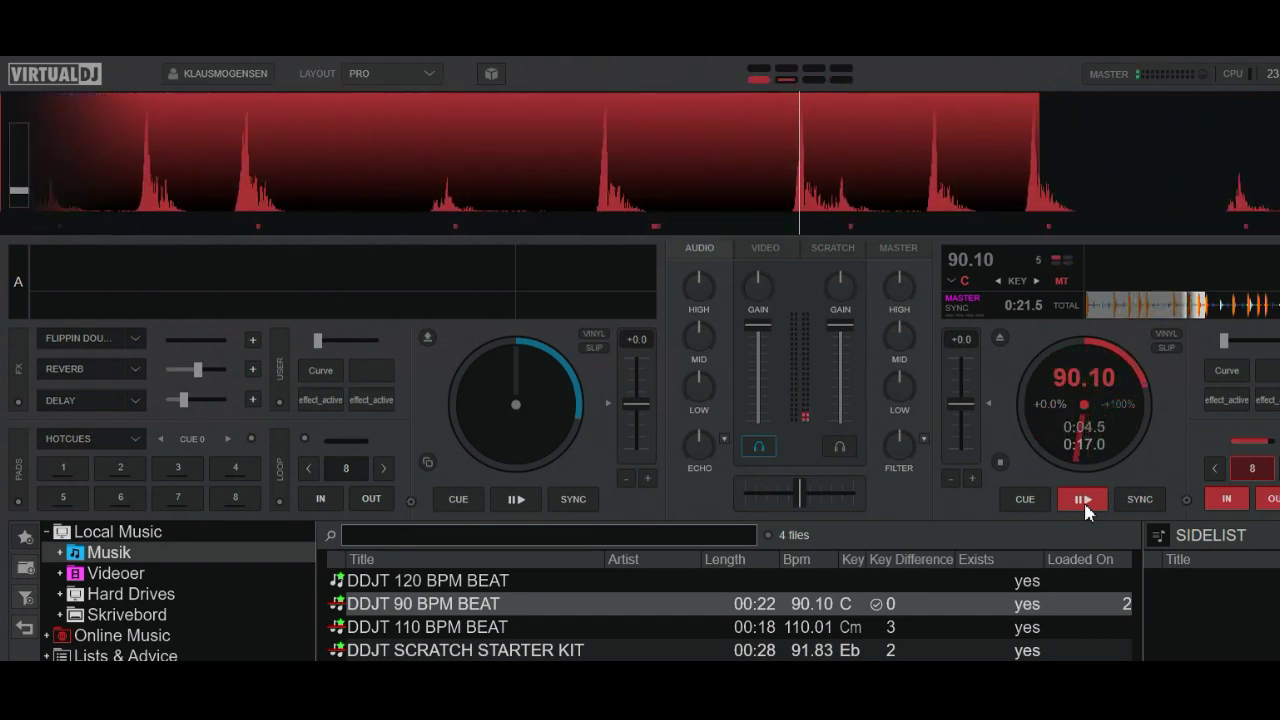
pyautogui.click(1084, 502)
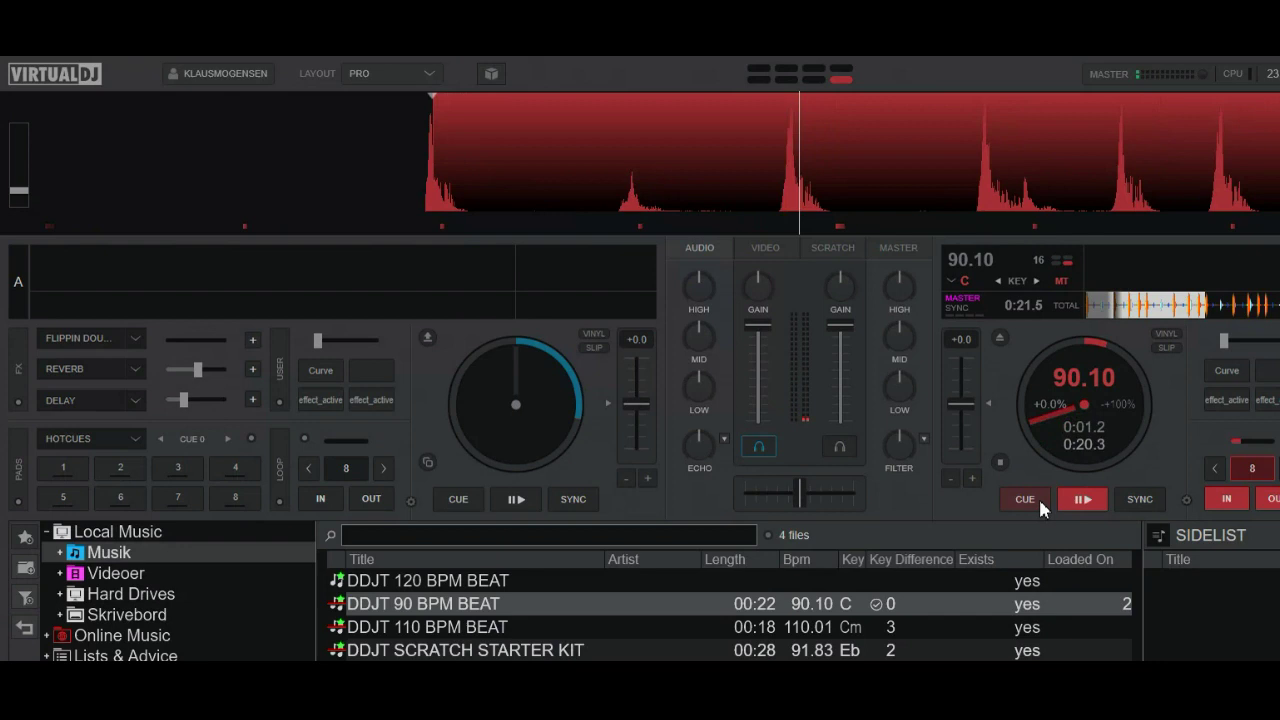
pyautogui.click(1036, 503)
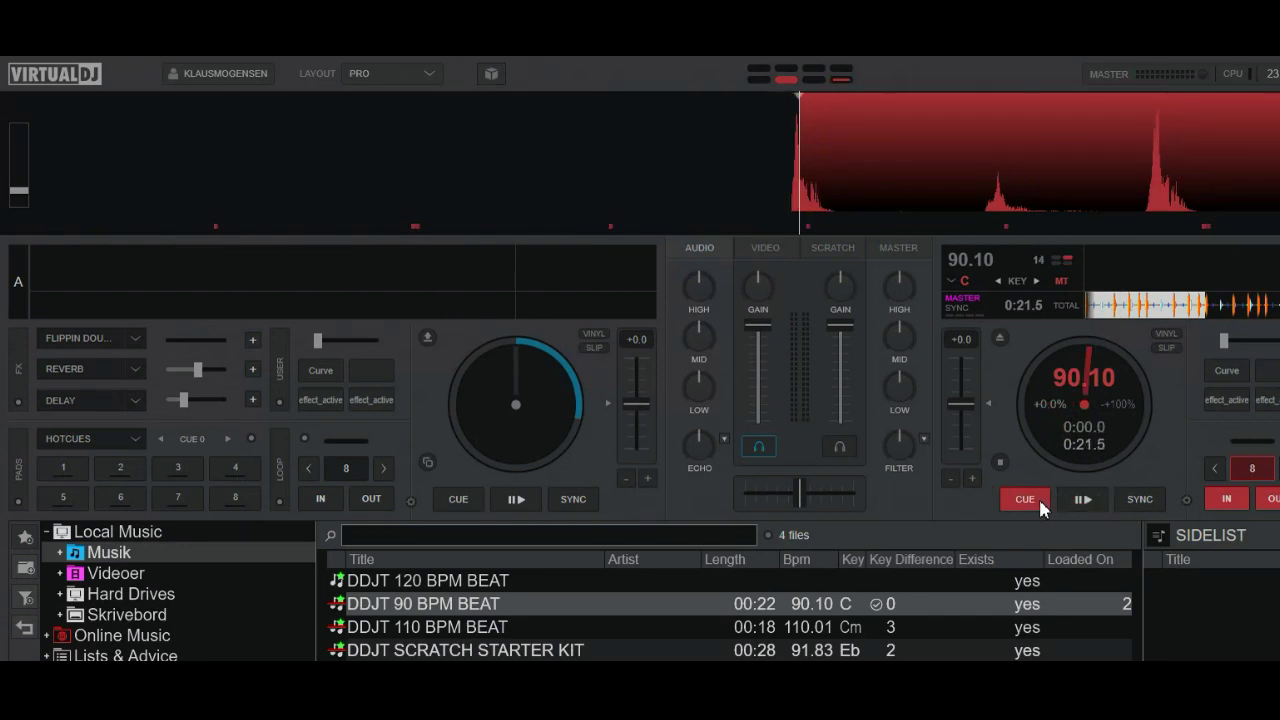
pyautogui.click(465, 650)
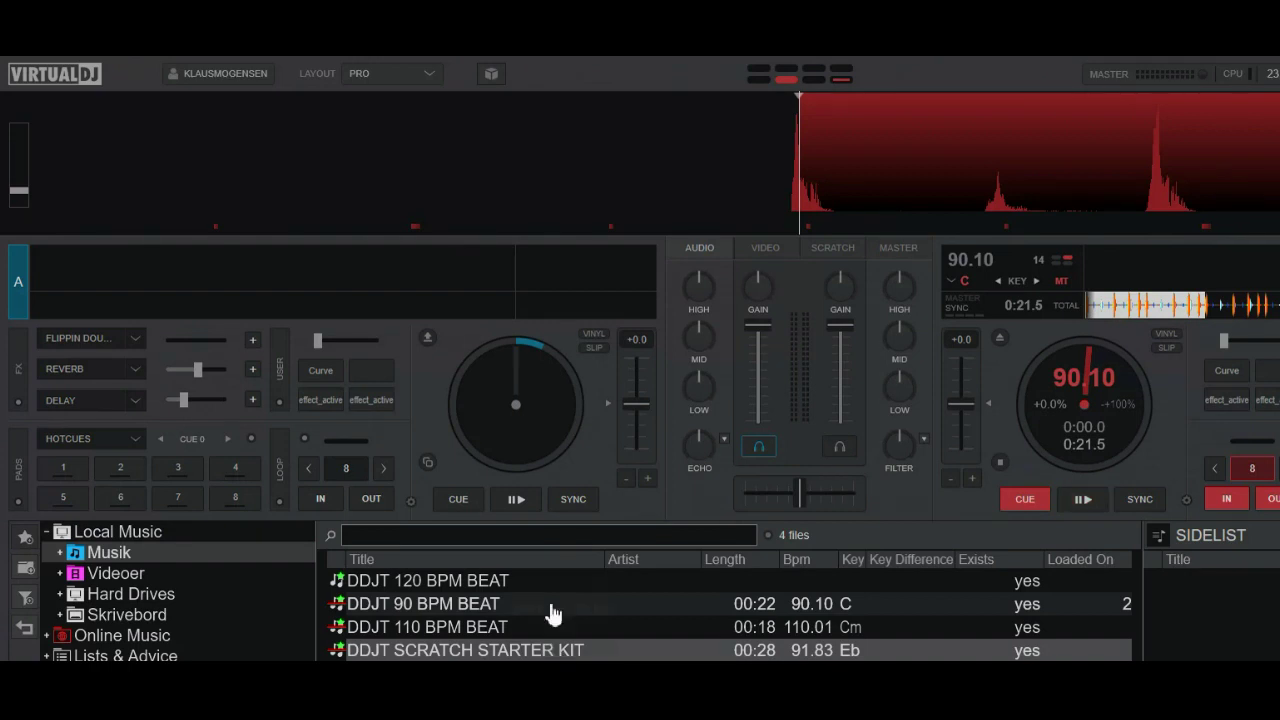
# - Load DDJT SCRATCH STARTER KIT on deck A, play it with space, then return it to its cue
pyautogui.moveTo(553, 614); pyautogui.dragTo(490, 405)
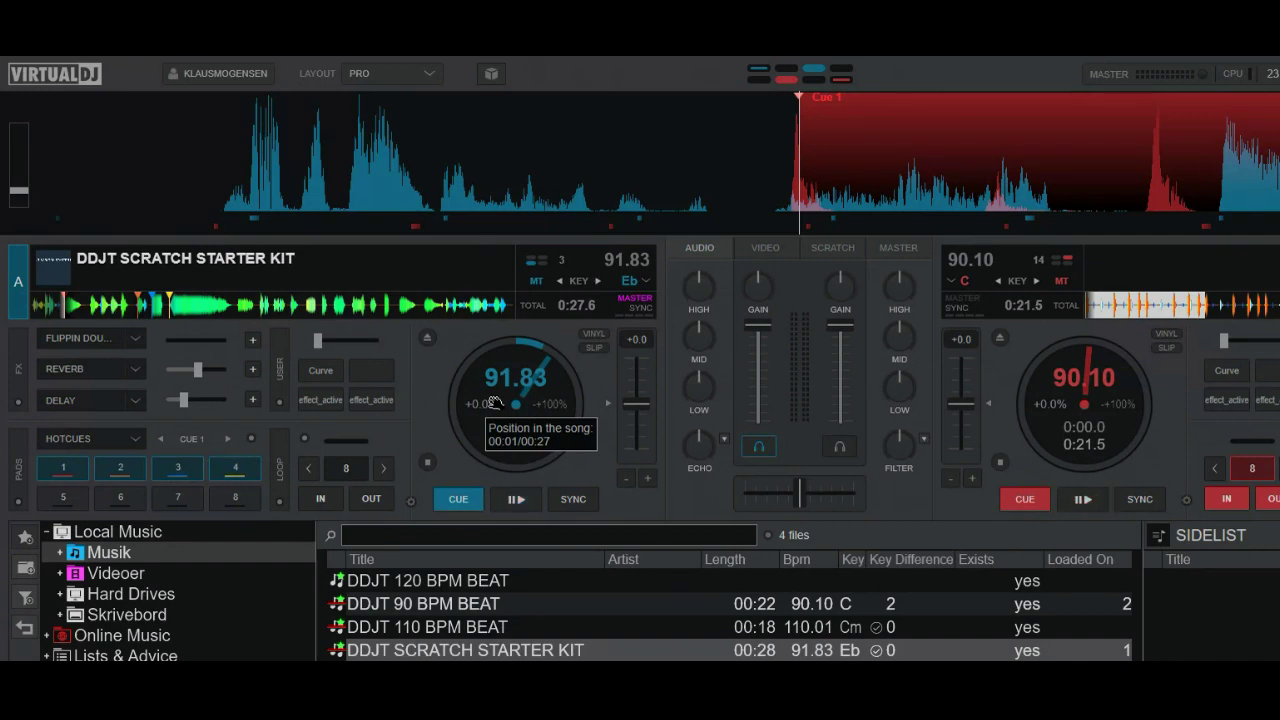
pyautogui.press('space')
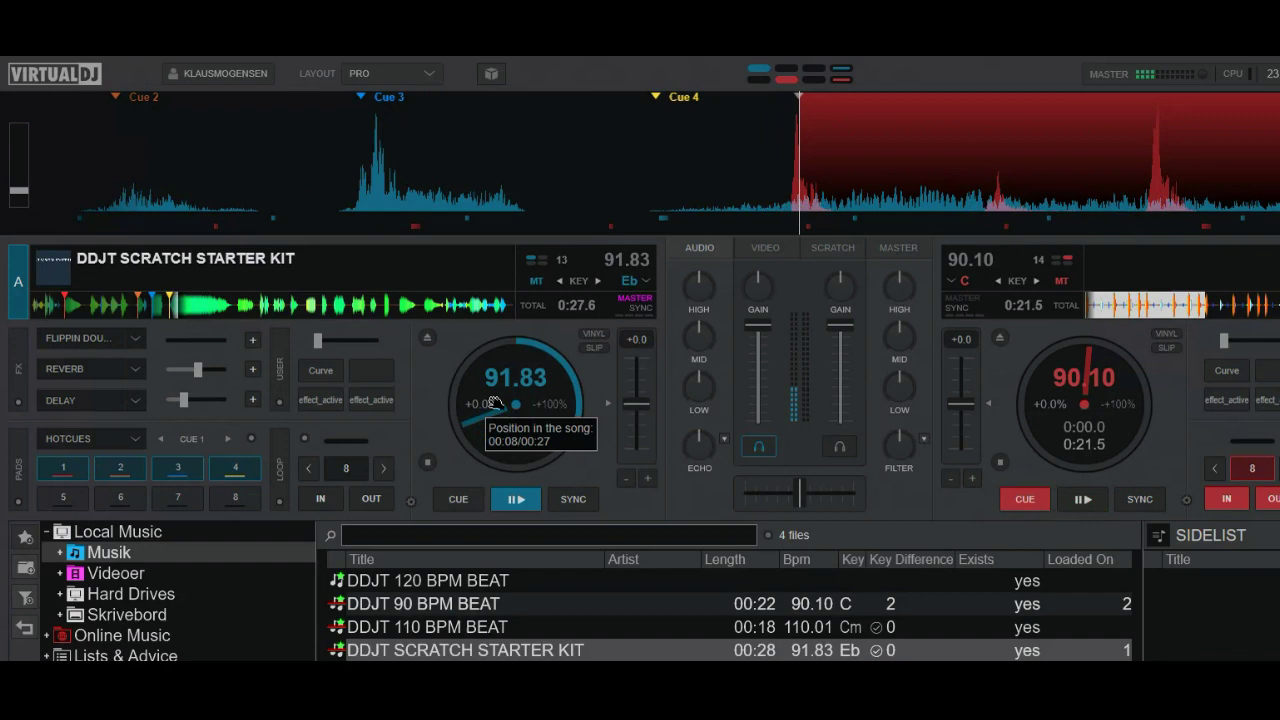
pyautogui.click(457, 498)
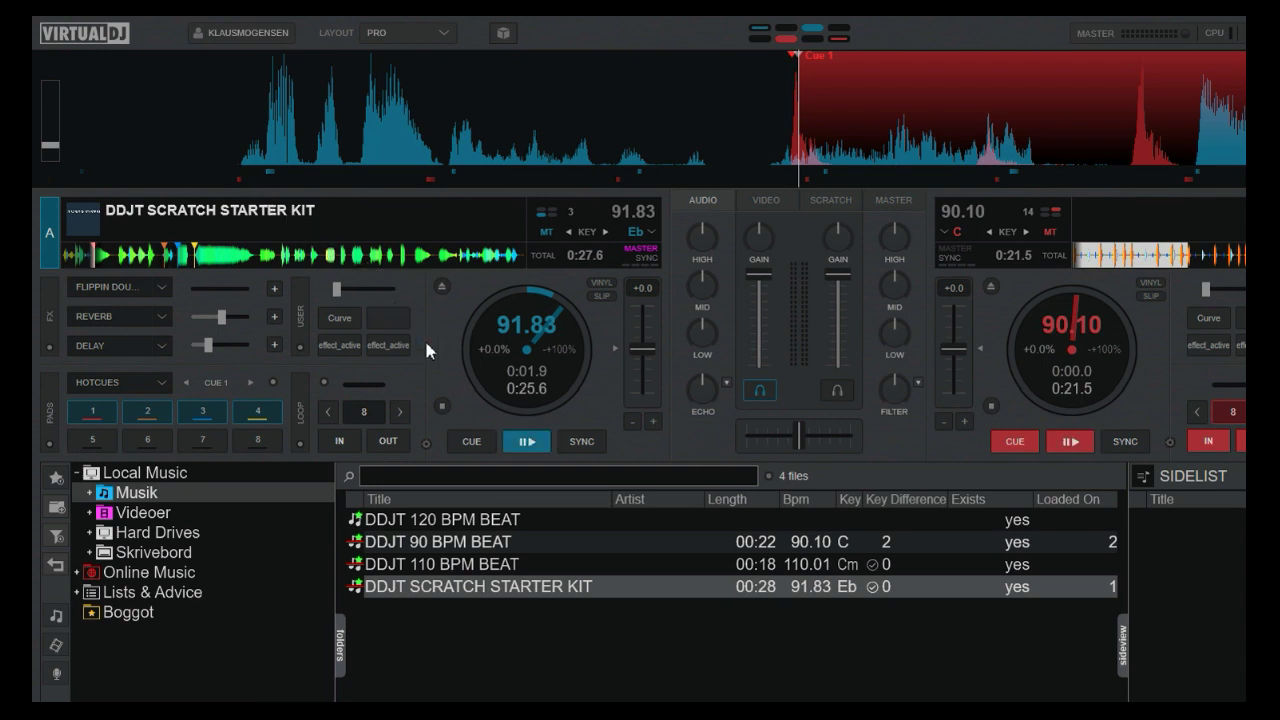
# - Set deck A's Jog Behavior to Vinyl Mode (scratch)
pyautogui.click(426, 446)
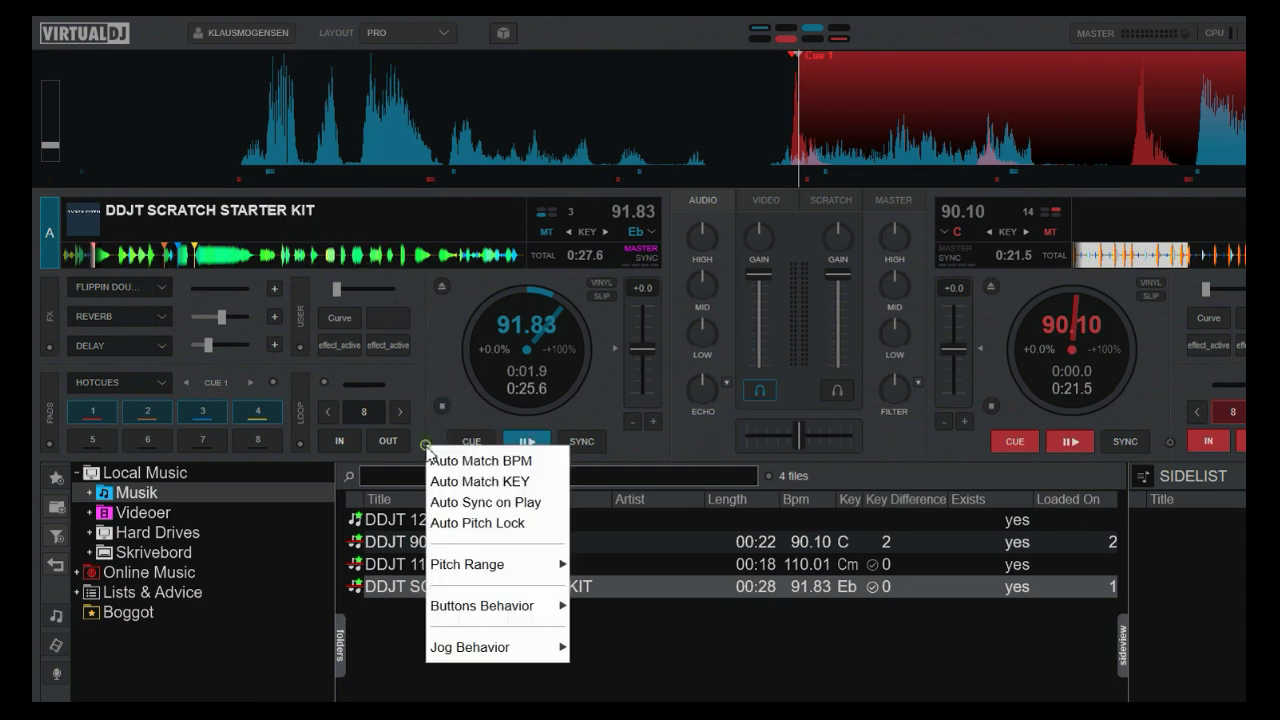
pyautogui.moveTo(457, 646)
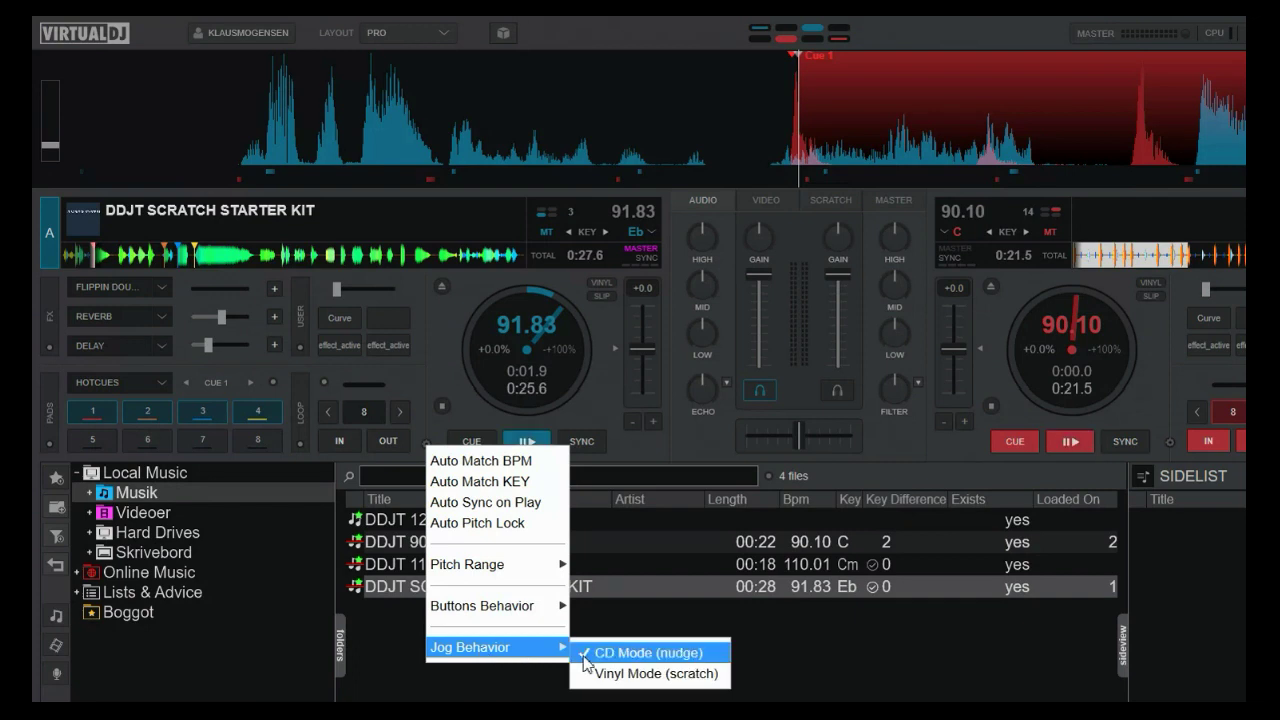
pyautogui.click(623, 674)
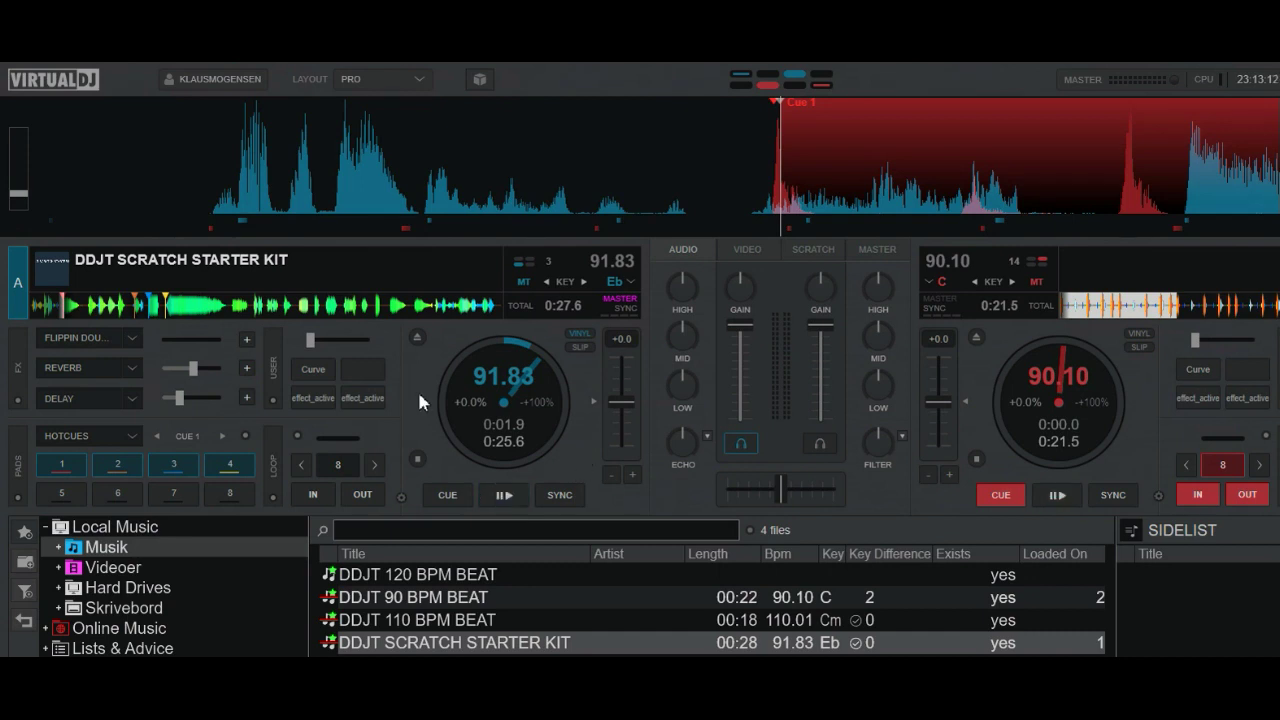
# - Drag on deck A's jog wheel to scratch DDJT SCRATCH STARTER KIT slightly forward
pyautogui.moveTo(480, 375); pyautogui.dragTo(510, 400)
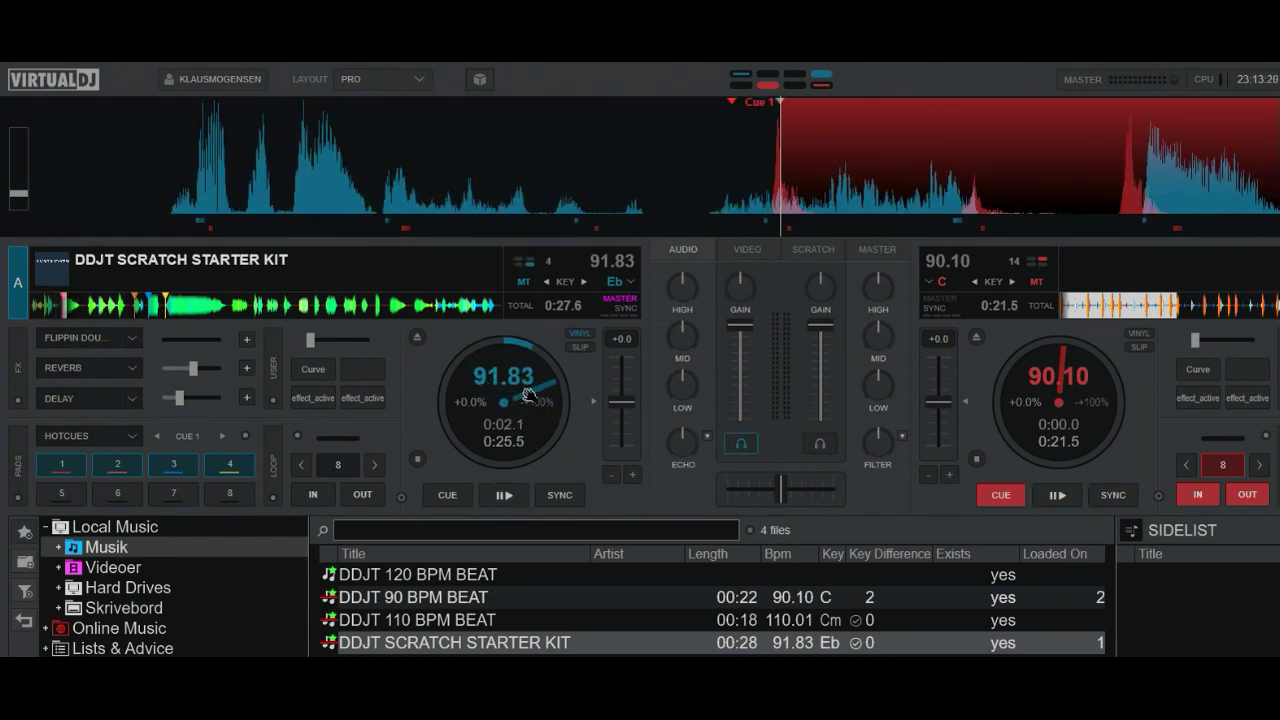
# - Switch the mixer to the SCRATCH view and scratch deck A backward and forward on its vertical waveform
pyautogui.click(817, 262)
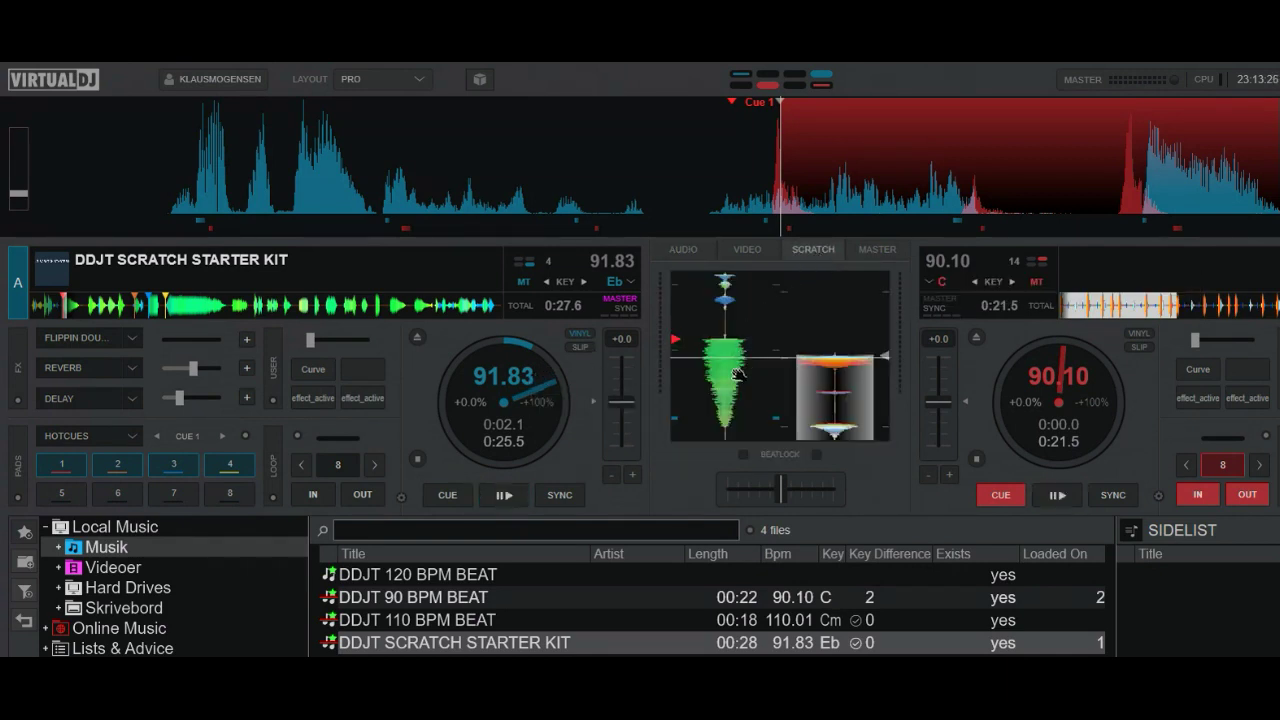
pyautogui.moveTo(735, 374); pyautogui.dragTo(736, 378)
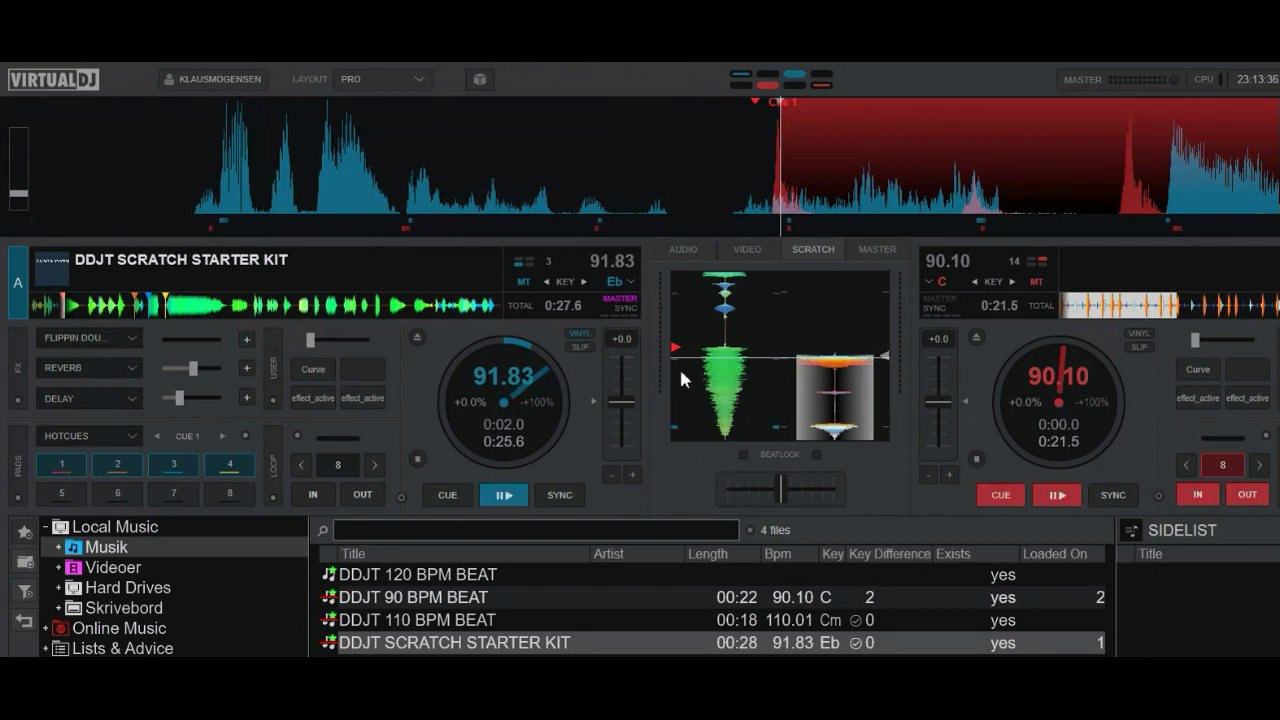
pyautogui.moveTo(730, 388)
pyautogui.mouseDown()
pyautogui.moveTo(737, 365)
pyautogui.moveTo(734, 390)
pyautogui.mouseUp()
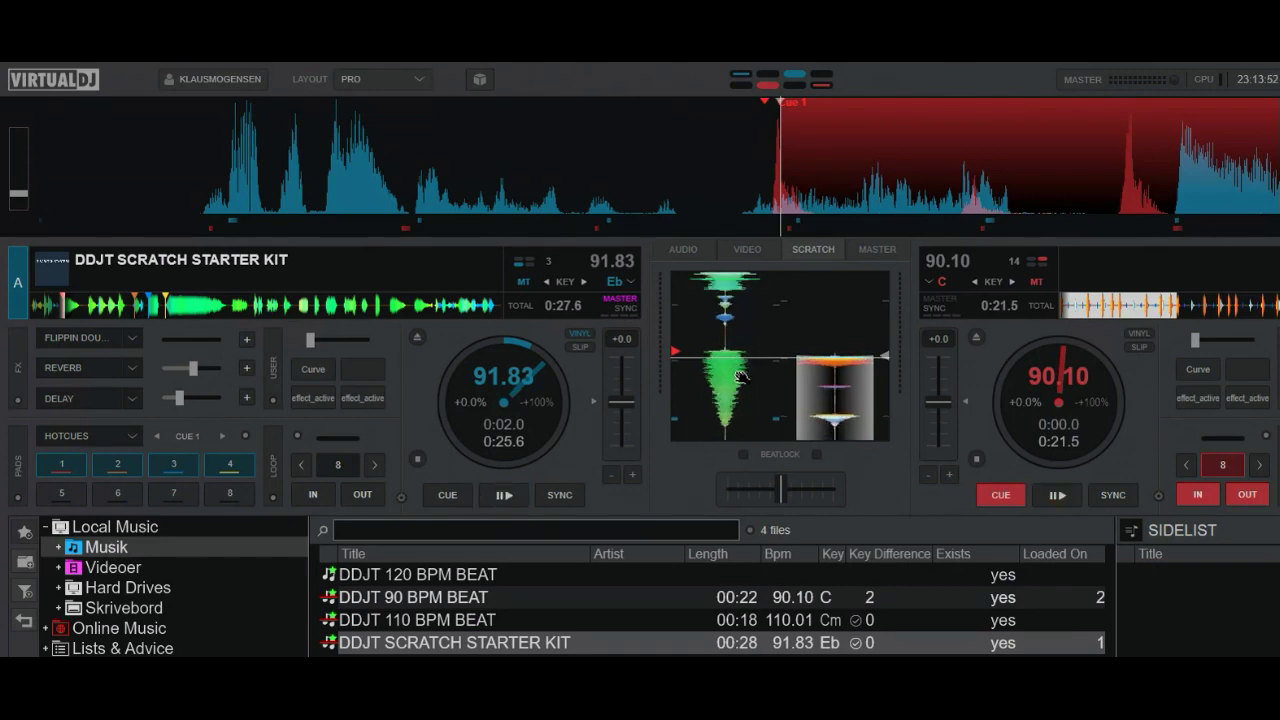
pyautogui.scroll(2, 740, 367)
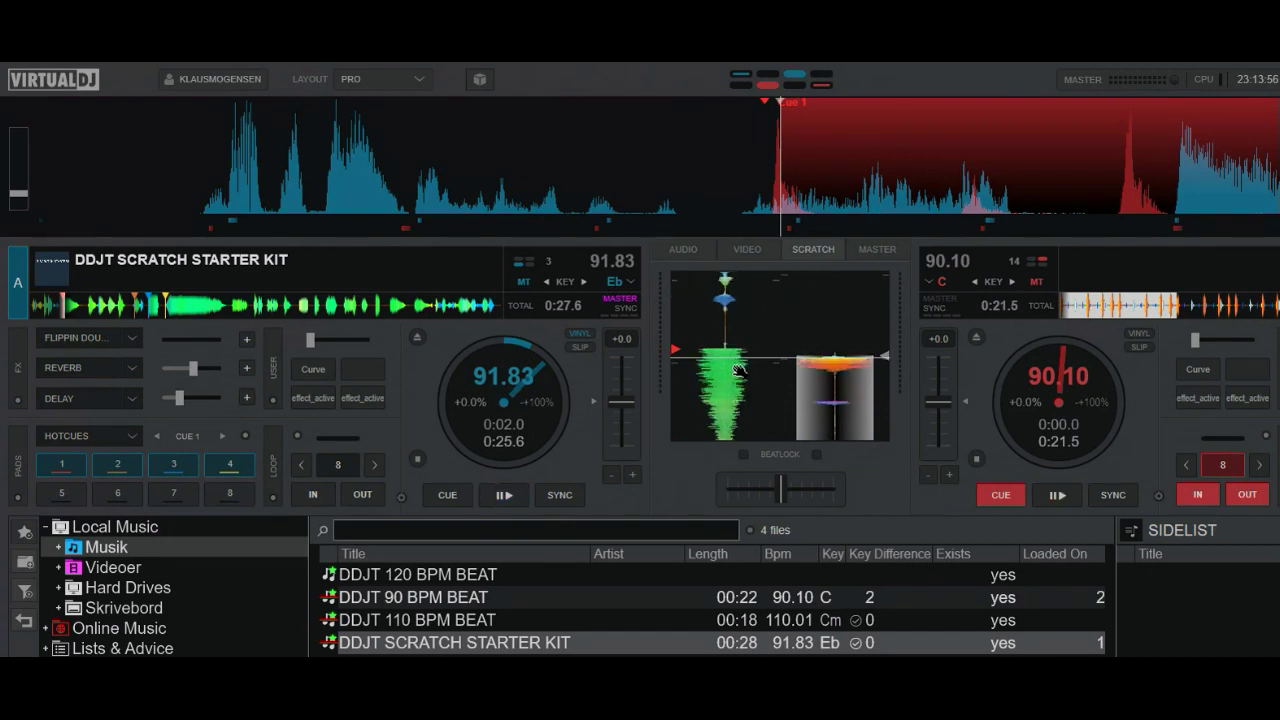
pyautogui.scroll(-2, 738, 372)
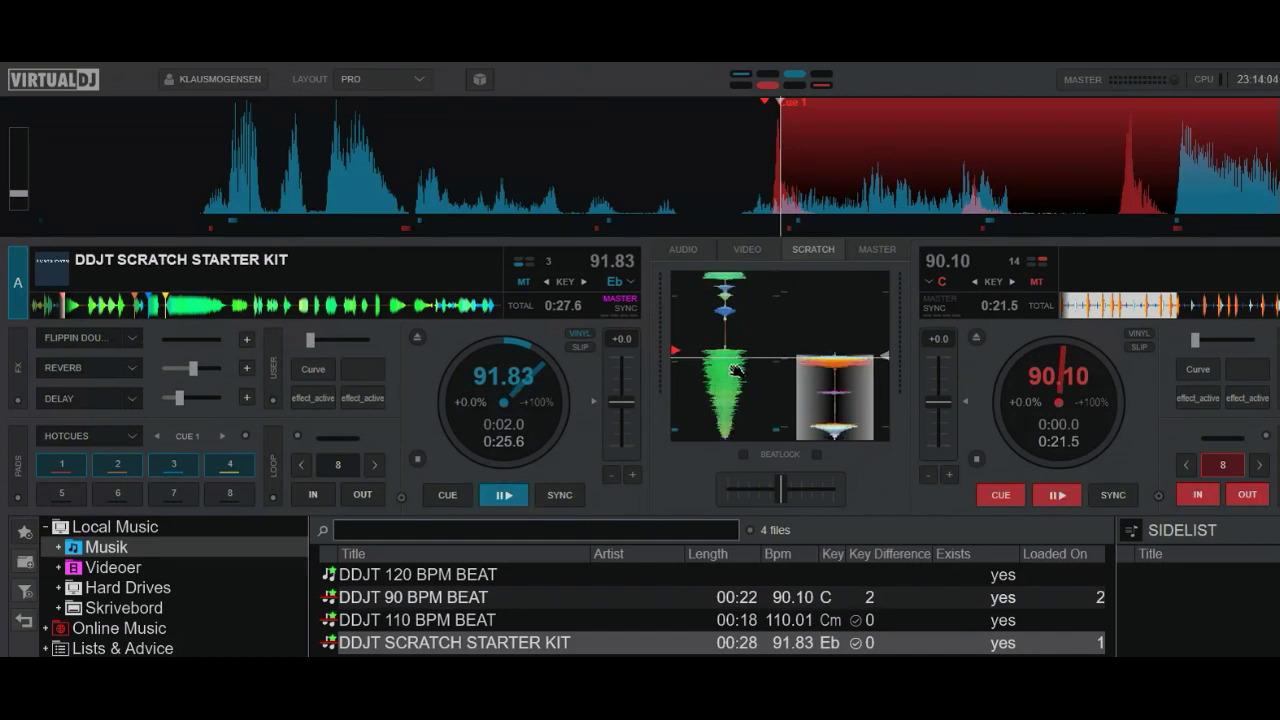
pyautogui.moveTo(735, 370); pyautogui.dragTo(738, 382)
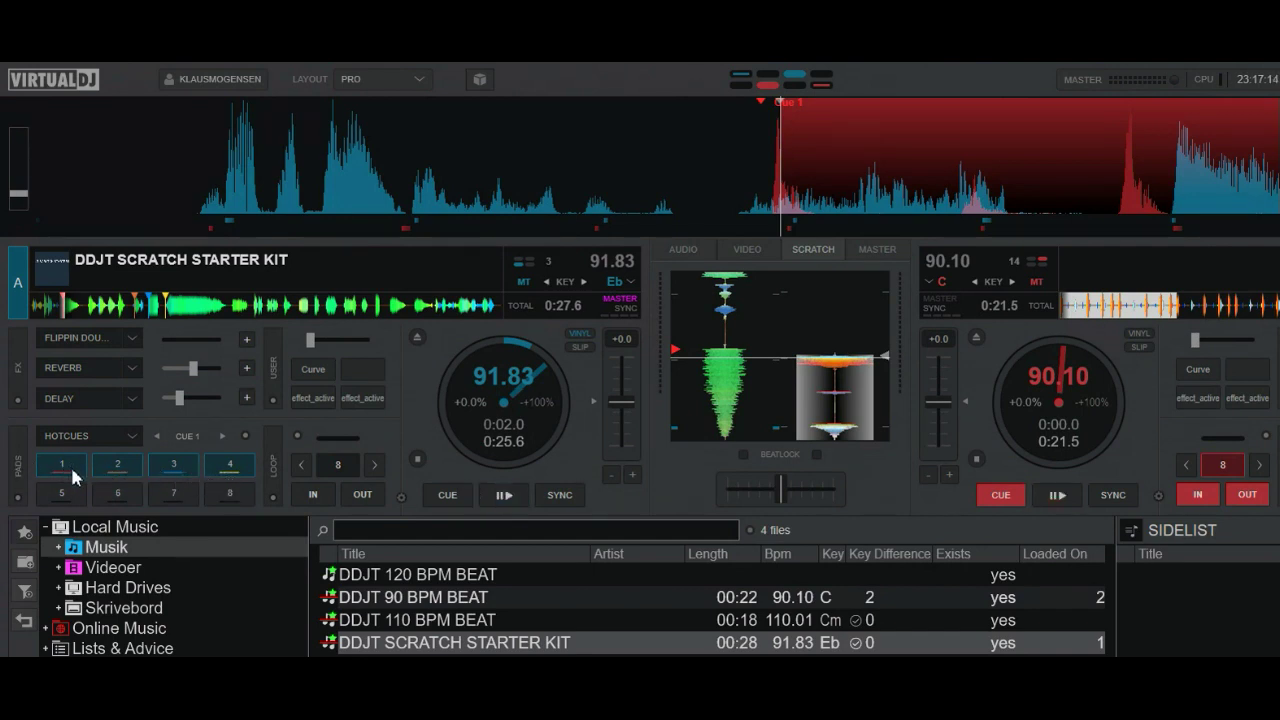
# - Jump deck A to hot cue 2, then return it to its cue point
pyautogui.click(108, 466)
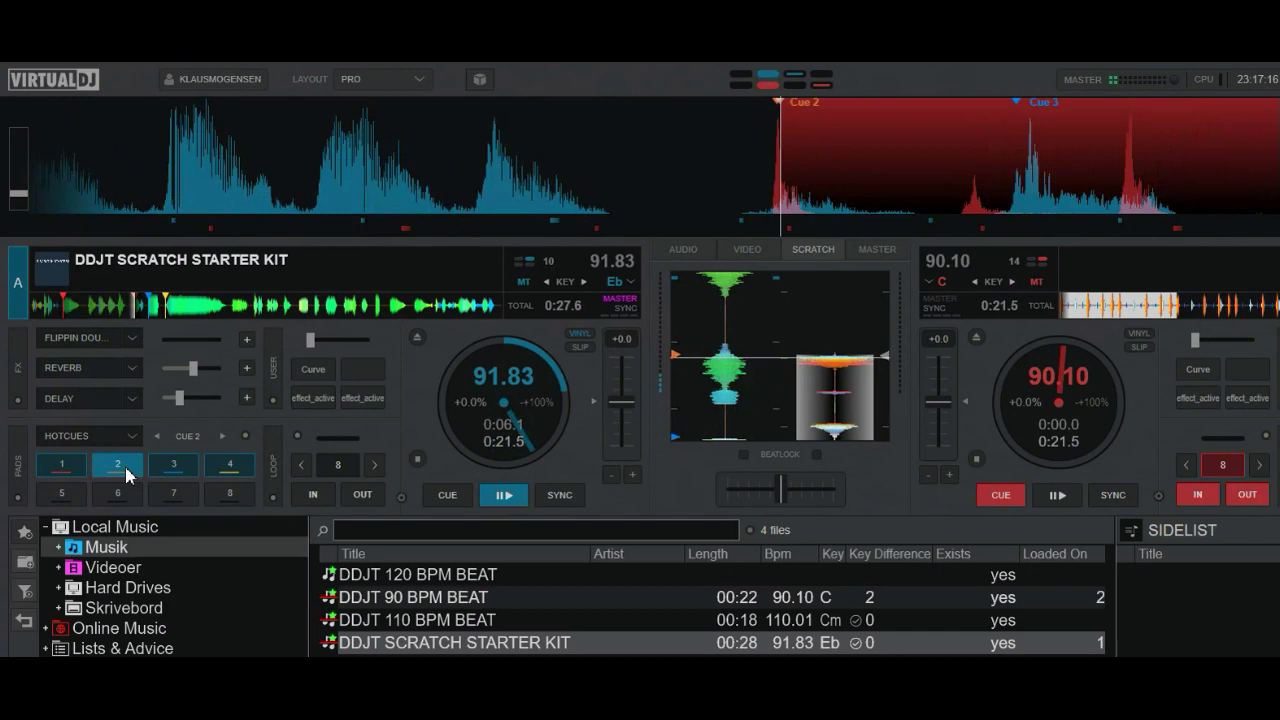
pyautogui.click(457, 493)
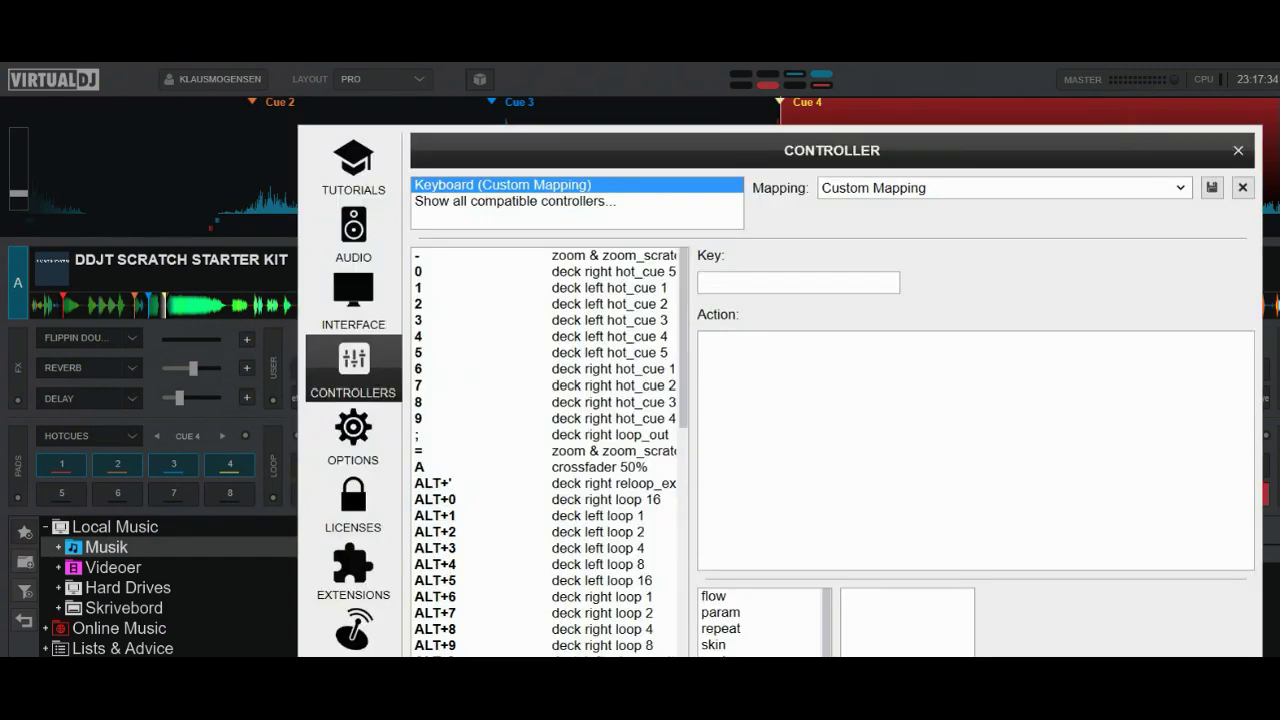
pyautogui.moveTo(820, 152); pyautogui.dragTo(728, 128)
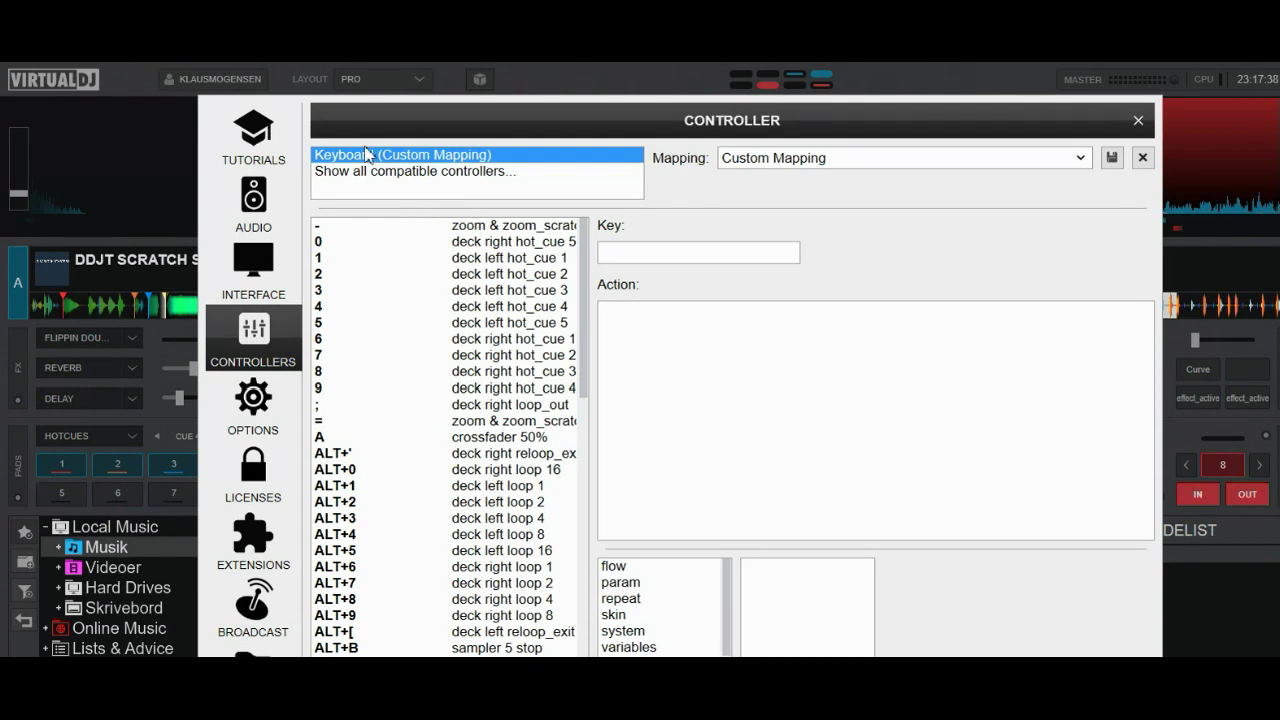
pyautogui.click(1080, 158)
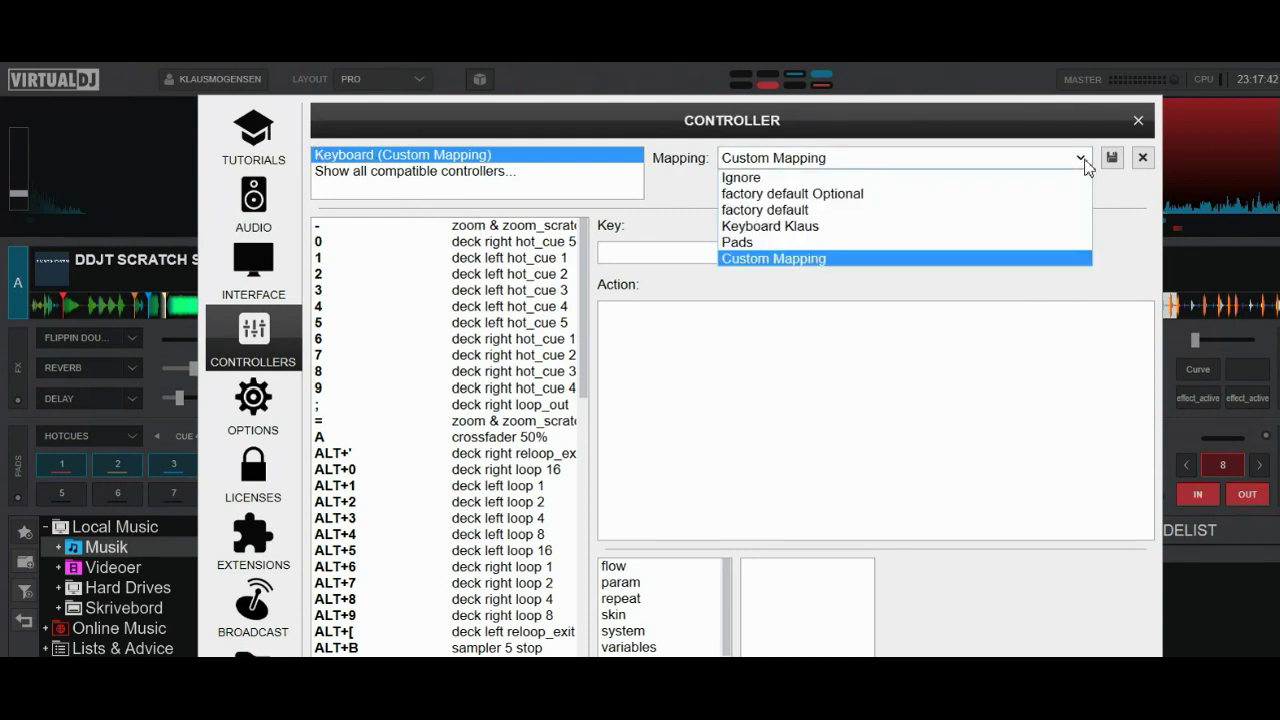
pyautogui.click(1014, 195)
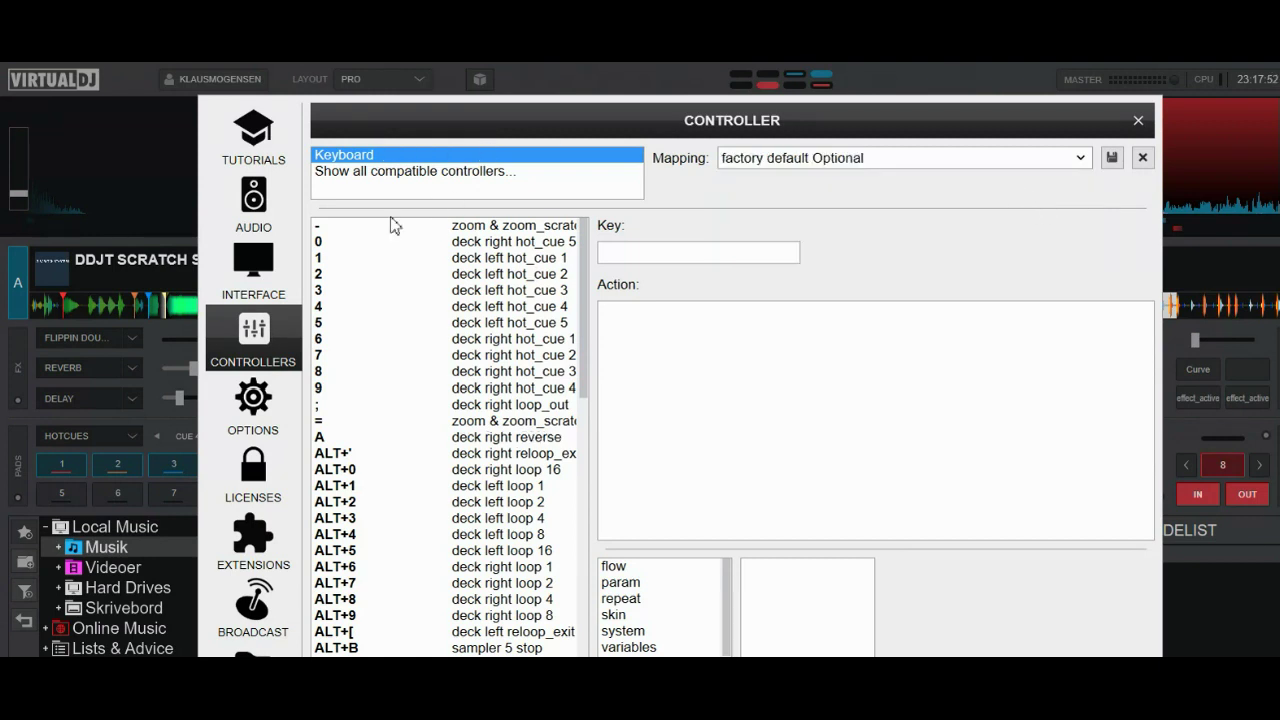
pyautogui.scroll(-10, 580, 400)
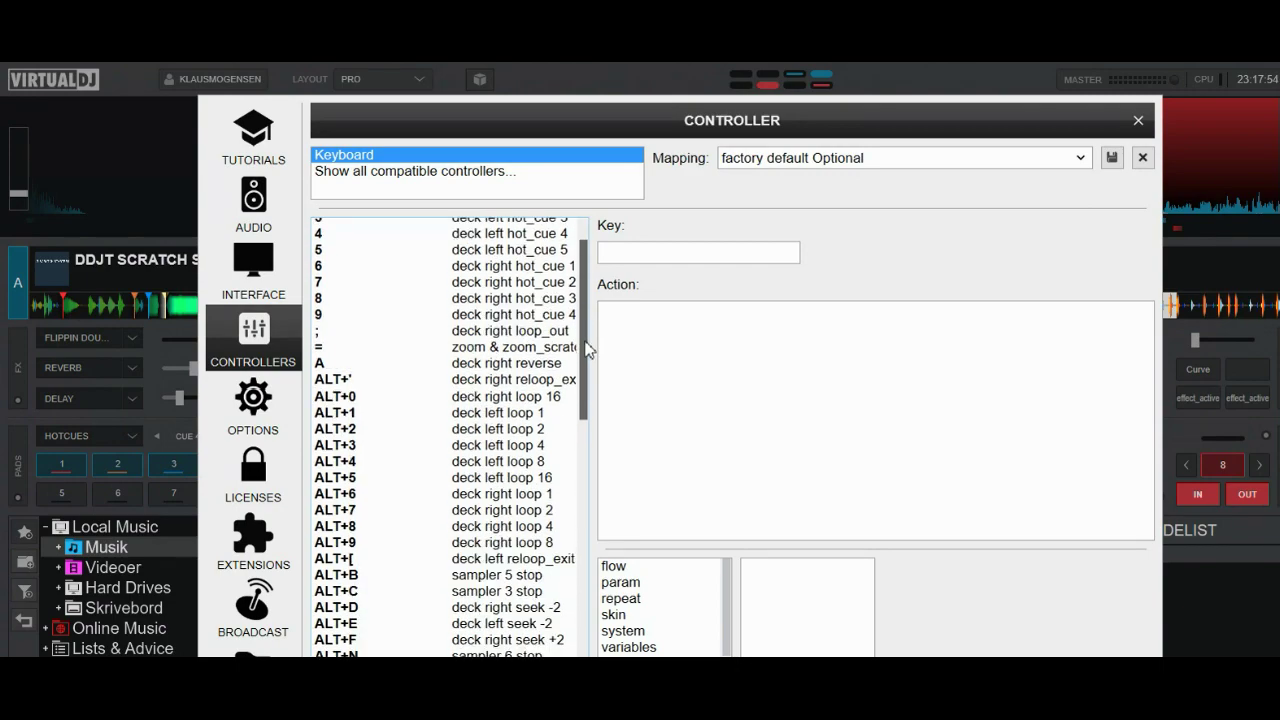
pyautogui.scroll(-12, 566, 494)
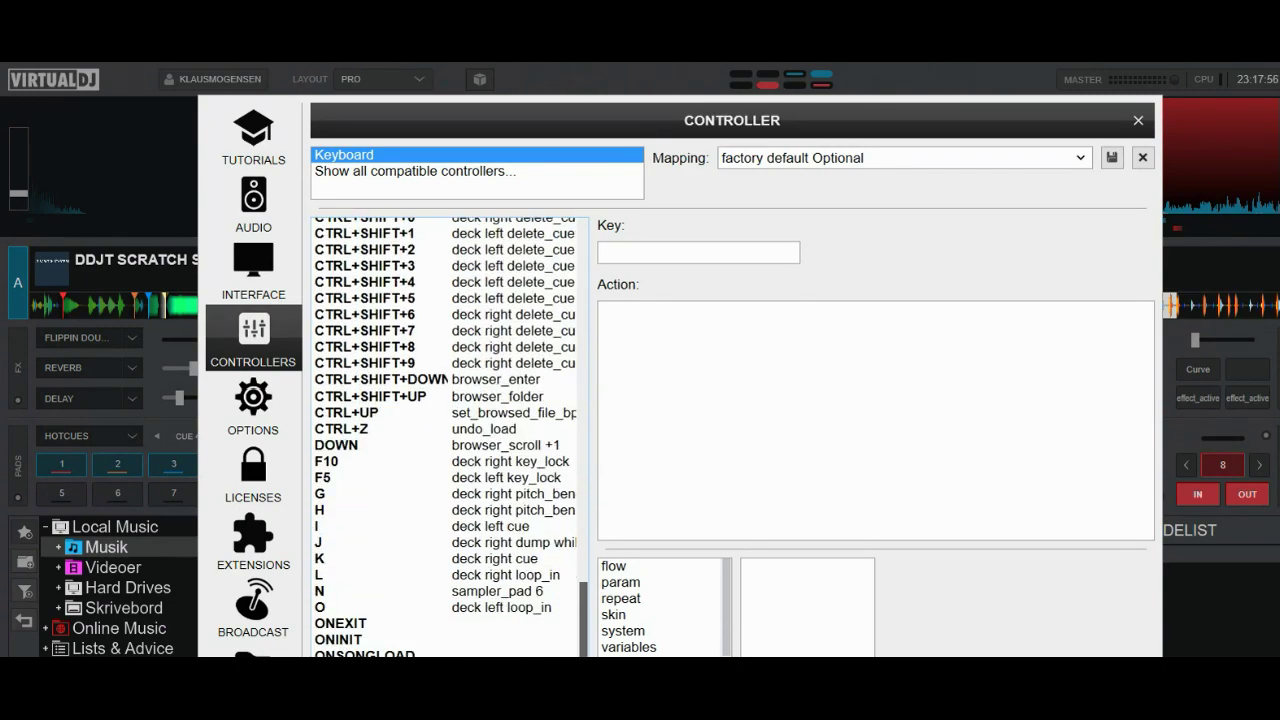
pyautogui.scroll(11, 497, 494)
pyautogui.scroll(12, 497, 494)
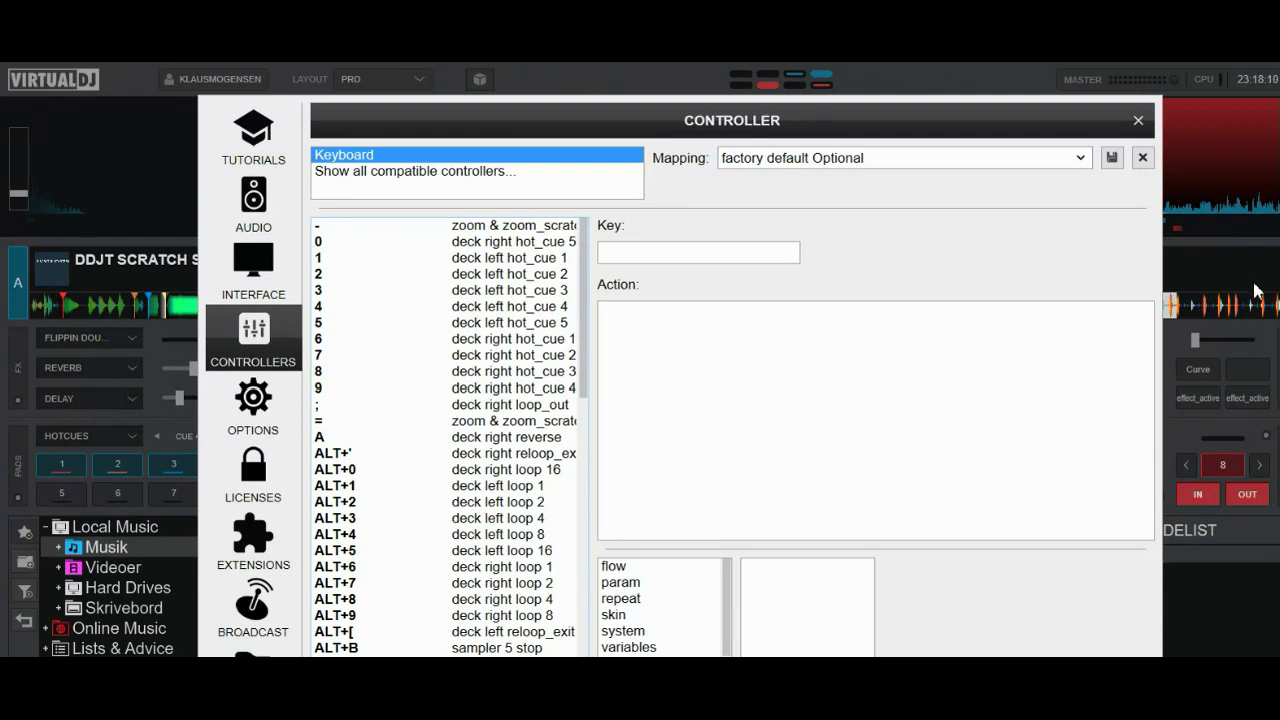
# - Close the Controller settings and jump deck A from its cue point to hot cue 1
pyautogui.click(1138, 121)
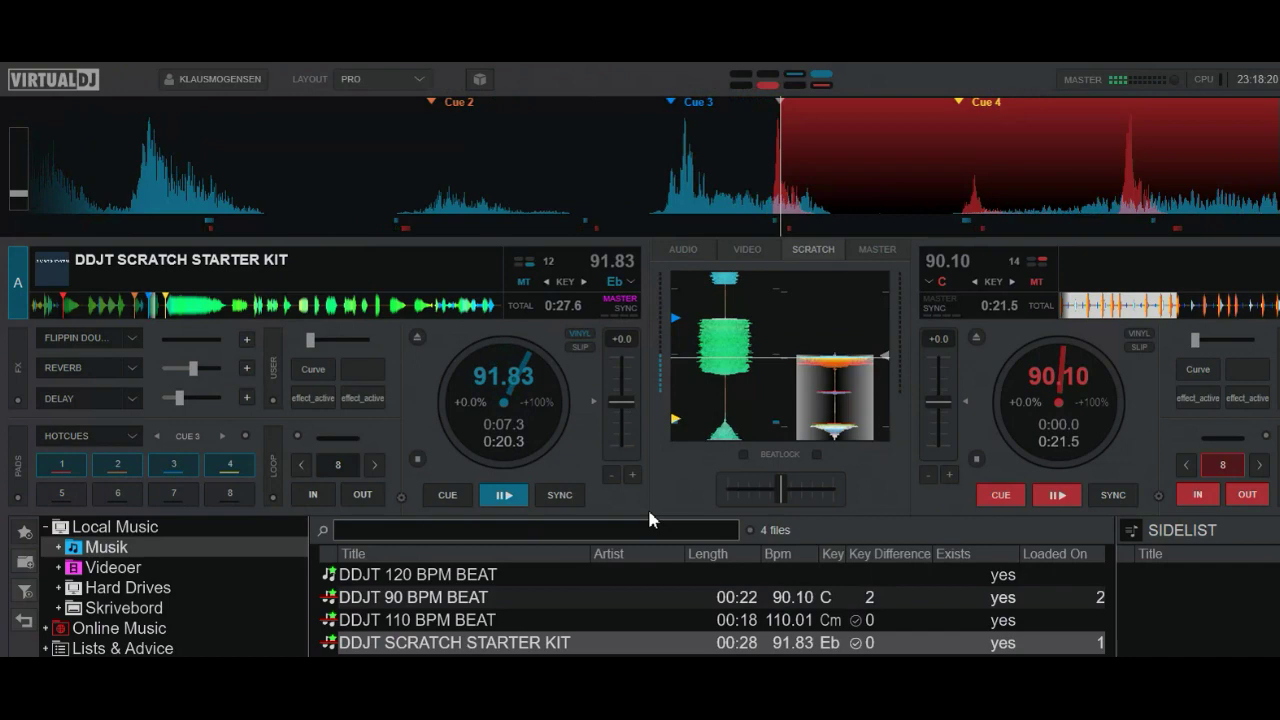
pyautogui.click(460, 490)
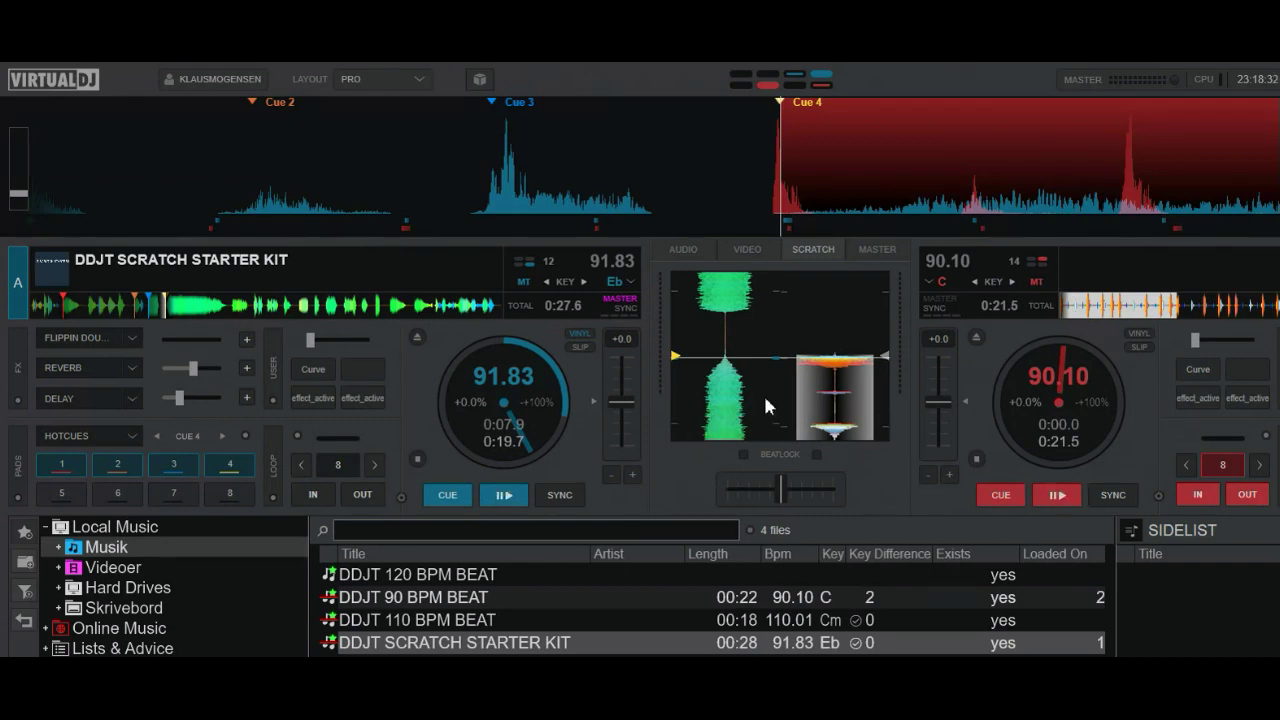
pyautogui.press('1')
# - Scratch deck A, return it to Cue 1, and sync deck B's tempo to 91.83 BPM
pyautogui.moveTo(727, 400)
pyautogui.mouseDown()
pyautogui.moveTo(729, 380)
pyautogui.moveTo(731, 410)
pyautogui.moveTo(728, 380)
pyautogui.mouseUp()
pyautogui.click(442, 498)
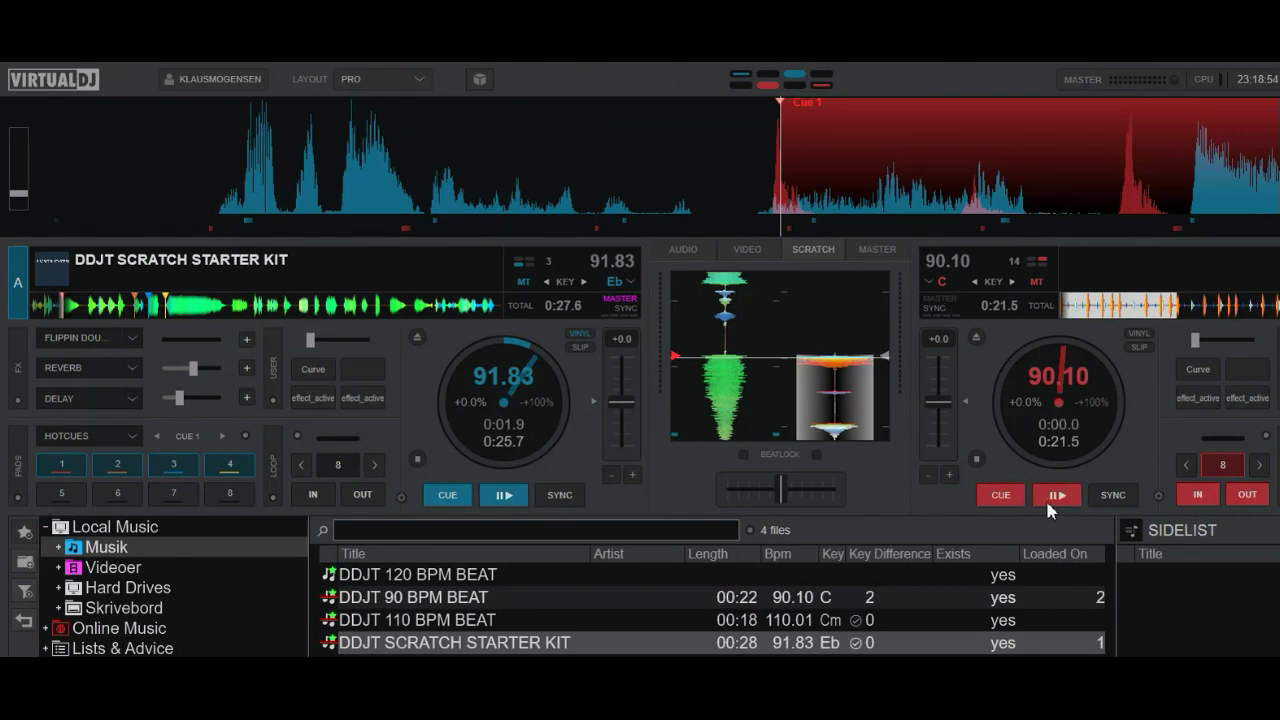
pyautogui.click(1108, 494)
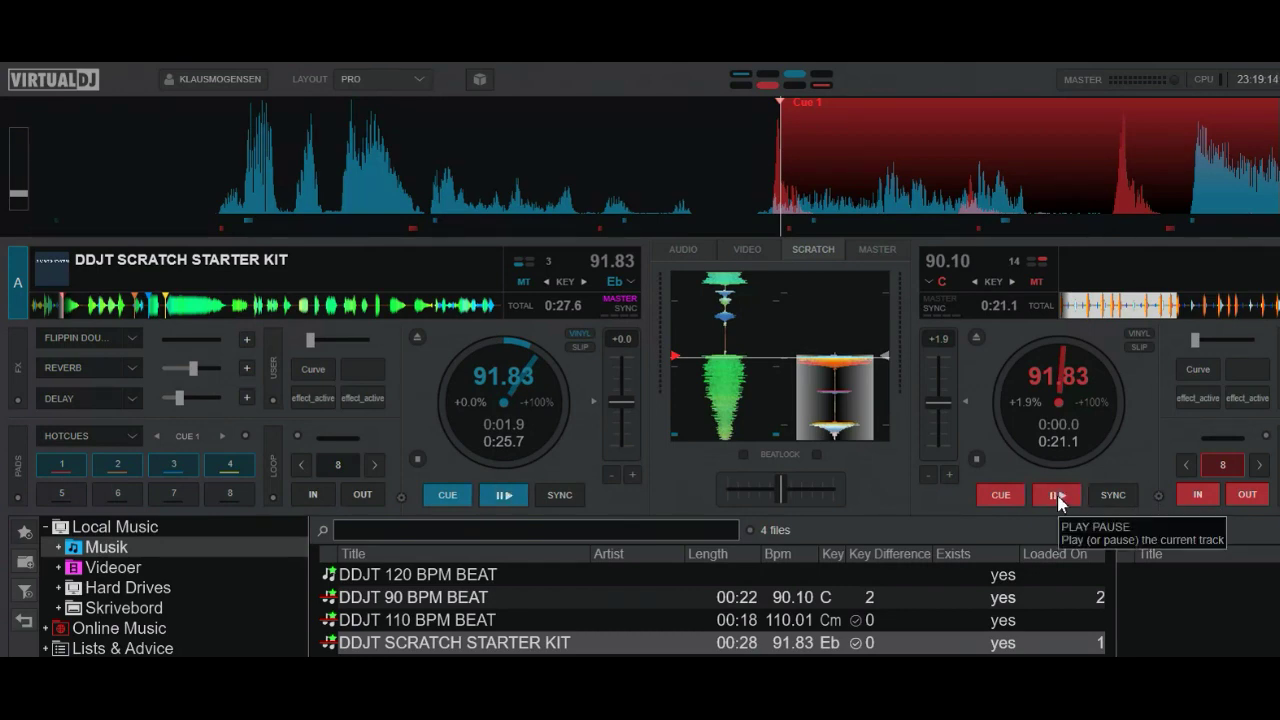
# - Scratch deck A over deck B's playing beat, cue both decks back, then open Settings > CONTROLLERS
pyautogui.click(1058, 498)
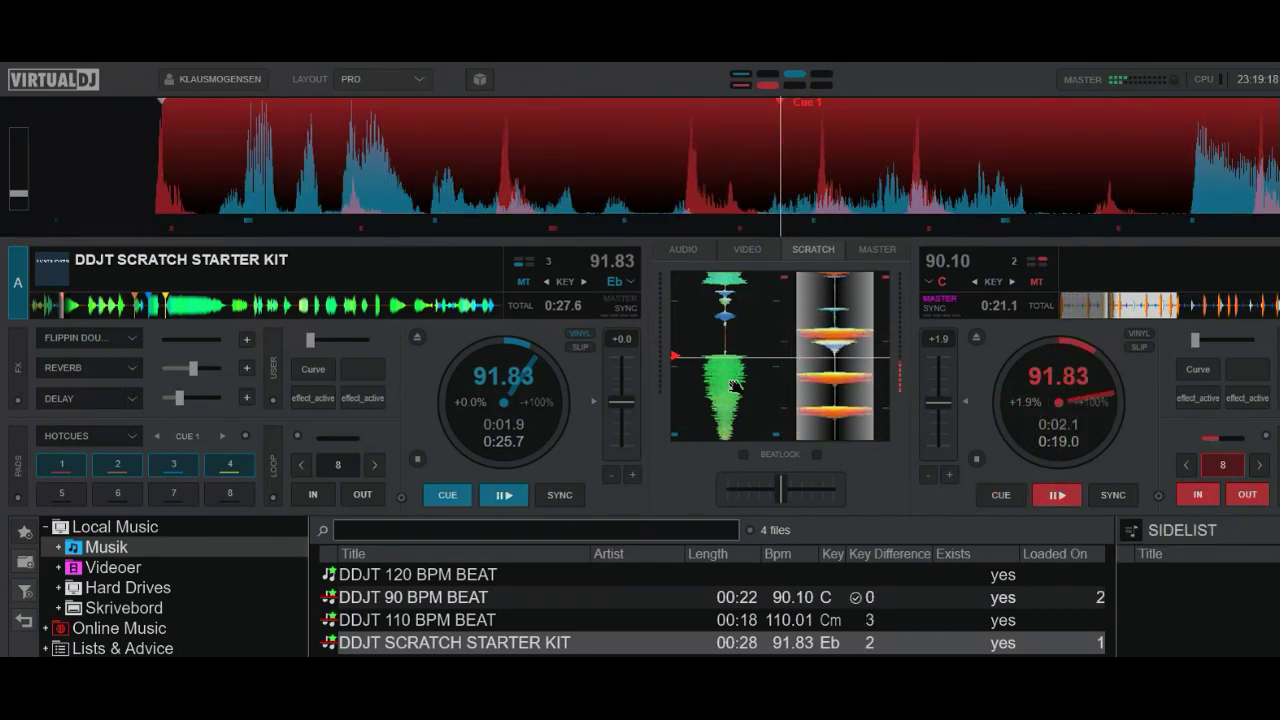
pyautogui.moveTo(735, 385)
pyautogui.mouseDown()
pyautogui.moveTo(722, 392)
pyautogui.moveTo(745, 398)
pyautogui.moveTo(735, 385)
pyautogui.moveTo(725, 403)
pyautogui.mouseUp()
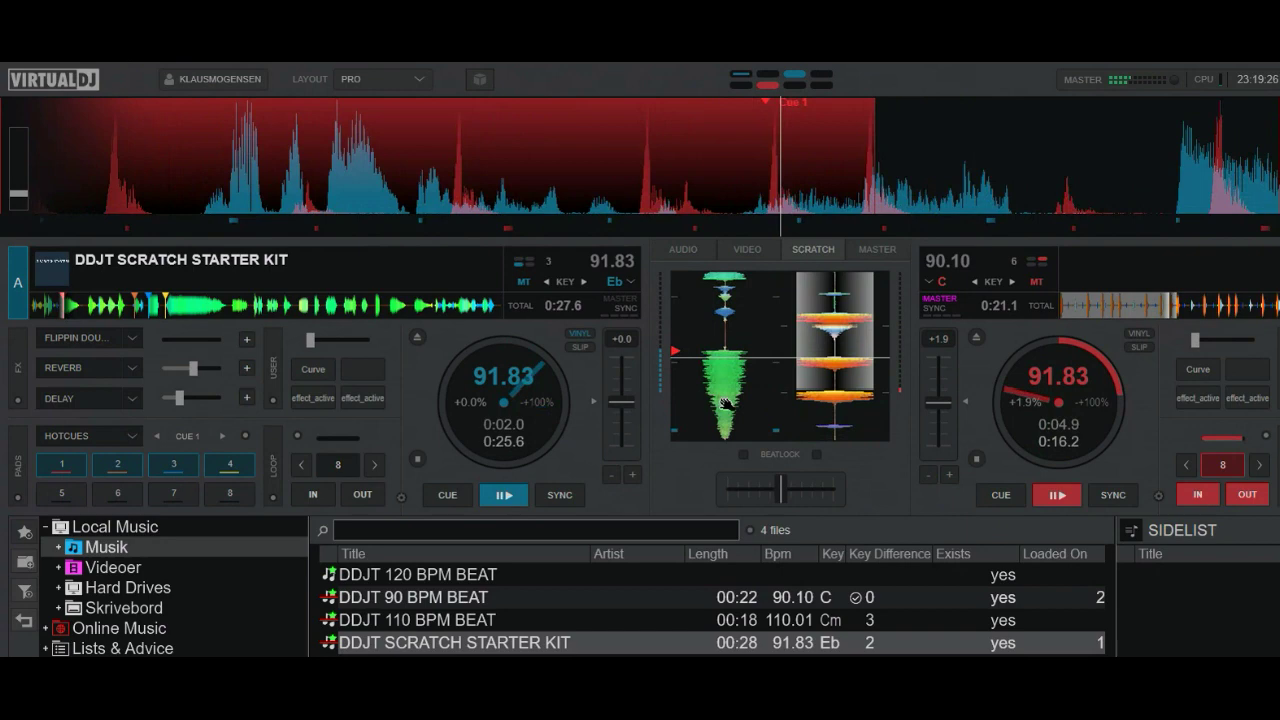
pyautogui.click(502, 492)
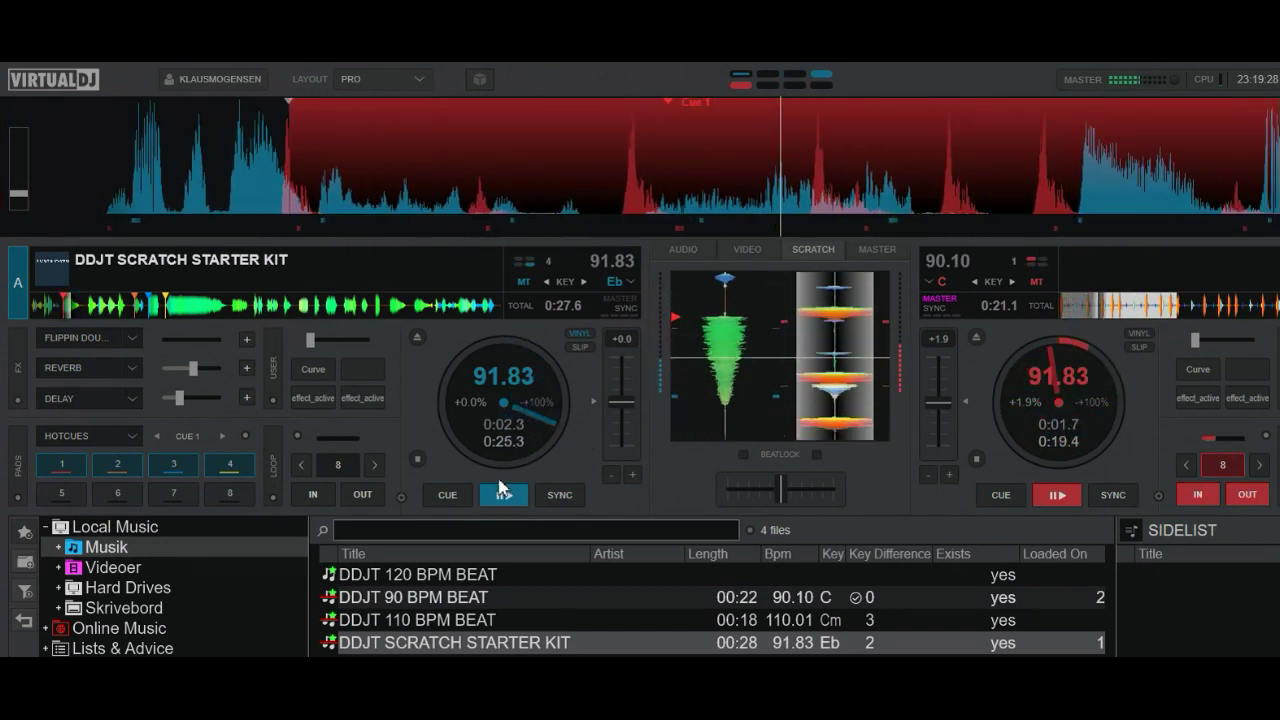
pyautogui.click(455, 496)
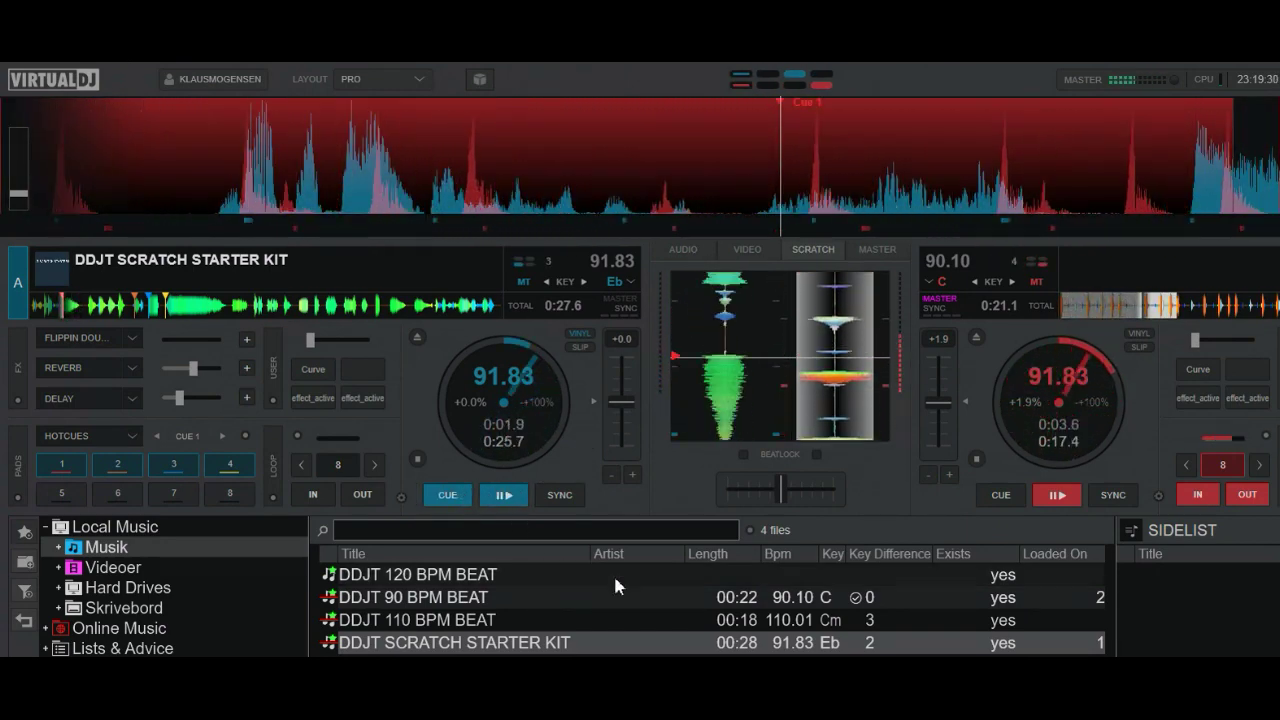
pyautogui.click(1008, 496)
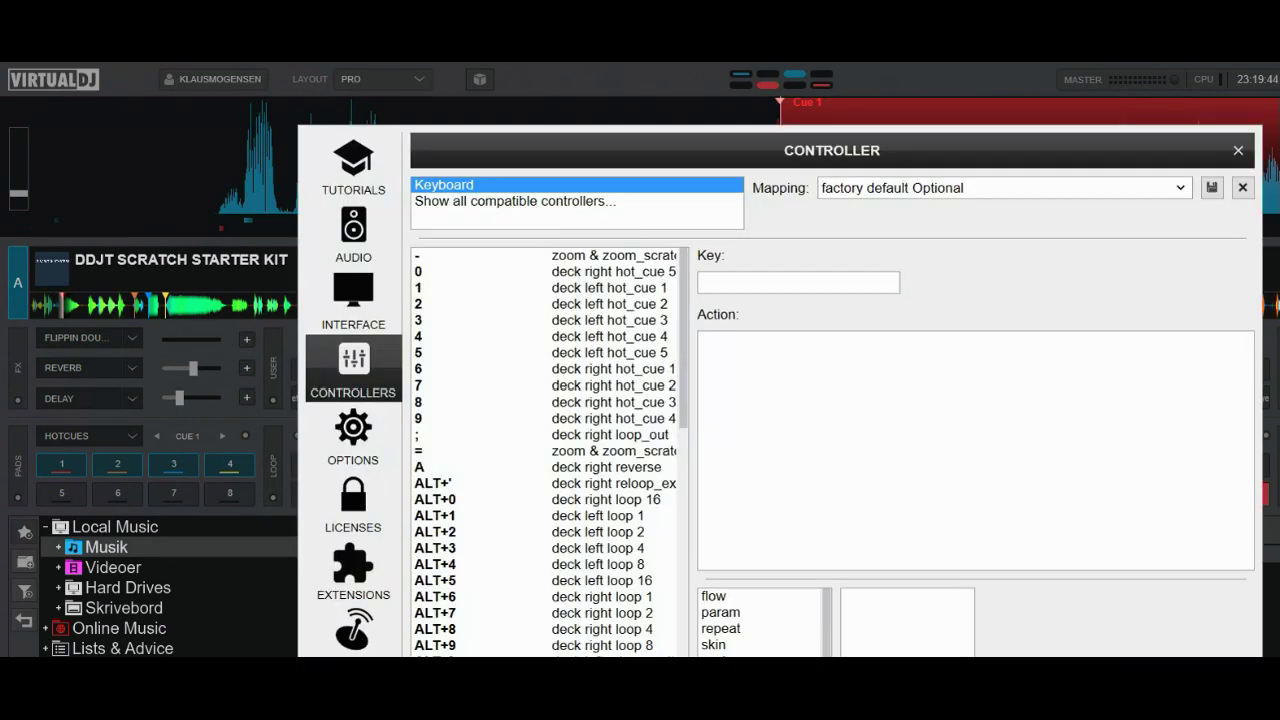
pyautogui.click(480, 79)
# - Switch the keyboard mapping from the factory default to Custom Mapping
pyautogui.scroll(-4, 686, 420)
pyautogui.scroll(4, 688, 410)
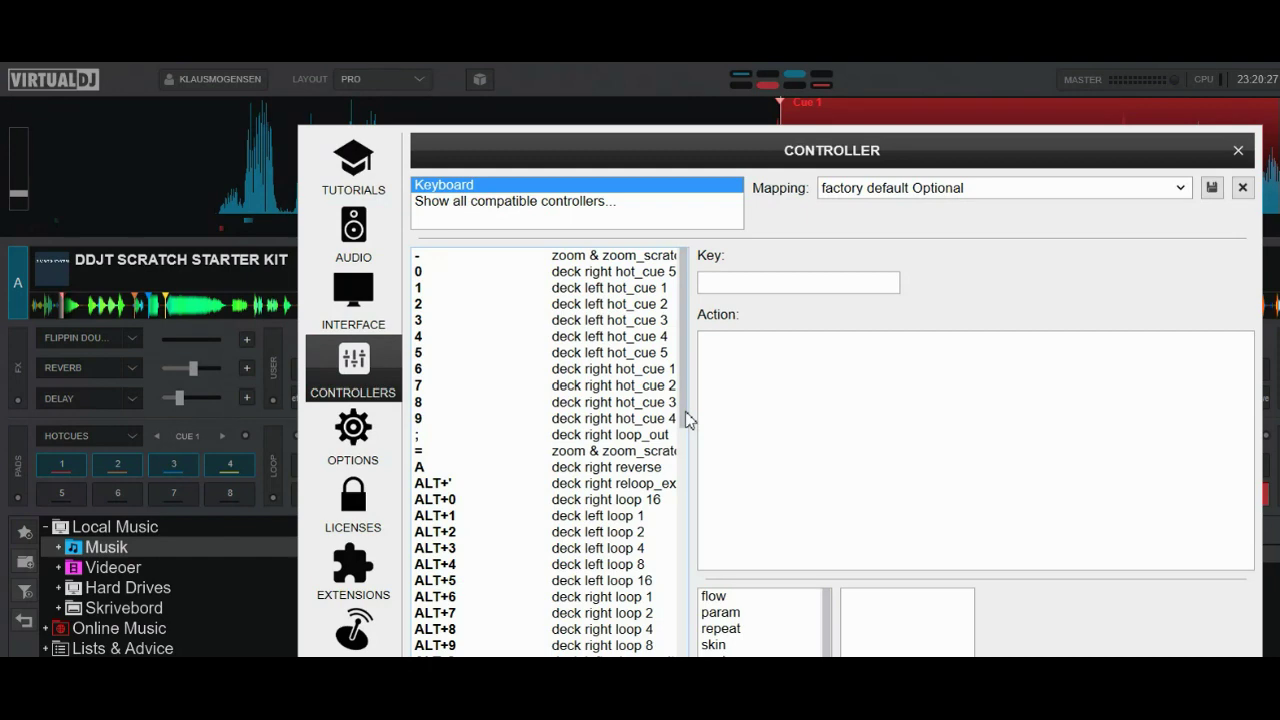
pyautogui.moveTo(686, 420); pyautogui.dragTo(685, 656)
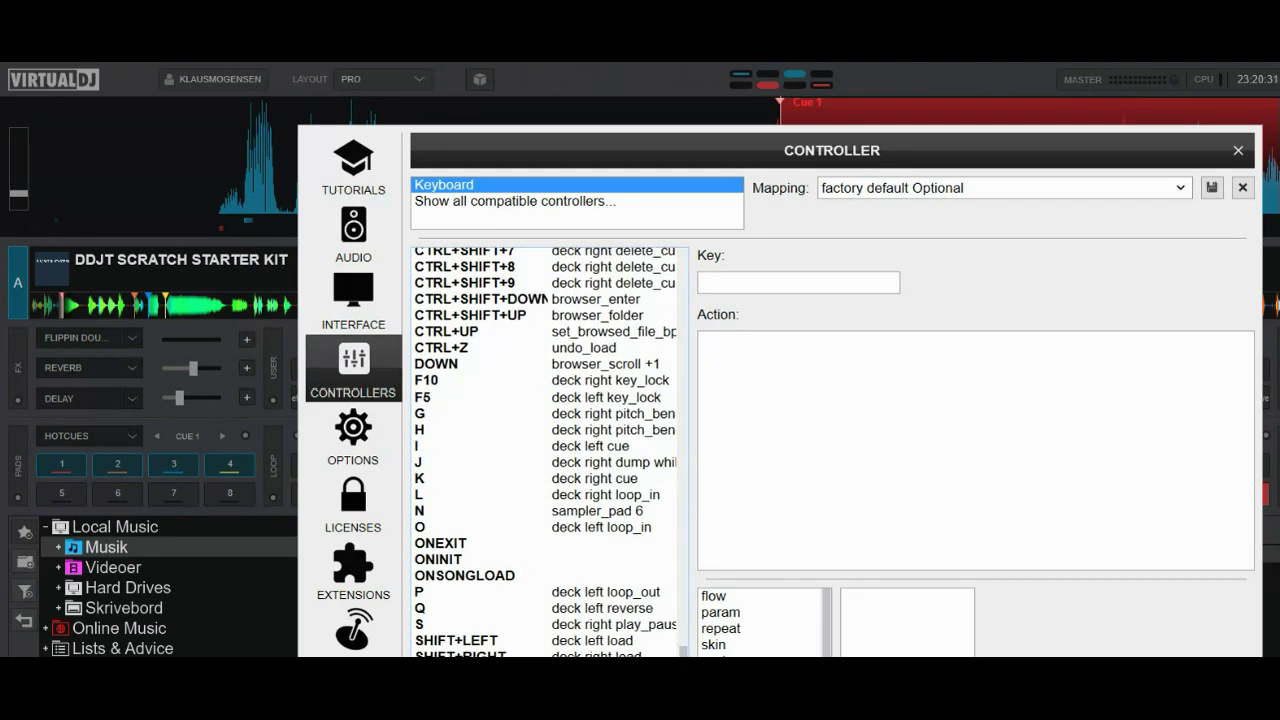
pyautogui.click(1180, 188)
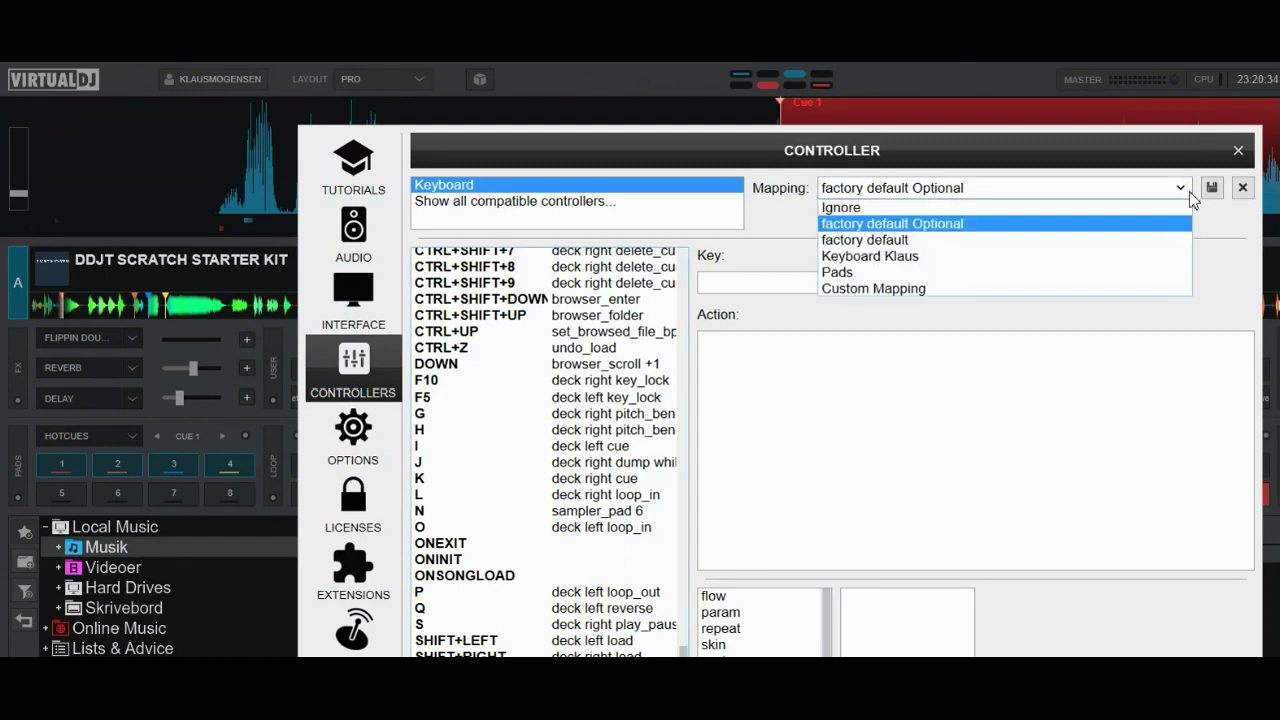
pyautogui.click(967, 289)
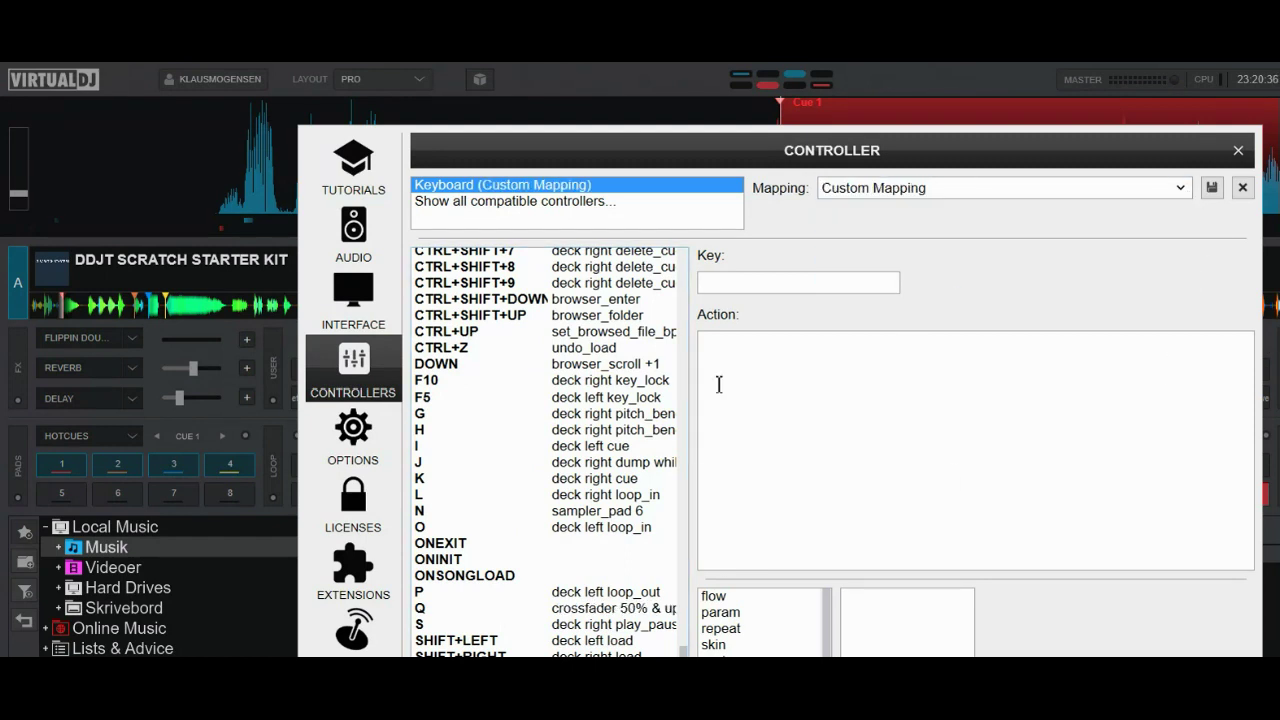
# - Inspect the Q key's crossfader 50%-to-100% action, then save the Custom Mapping
pyautogui.click(660, 608)
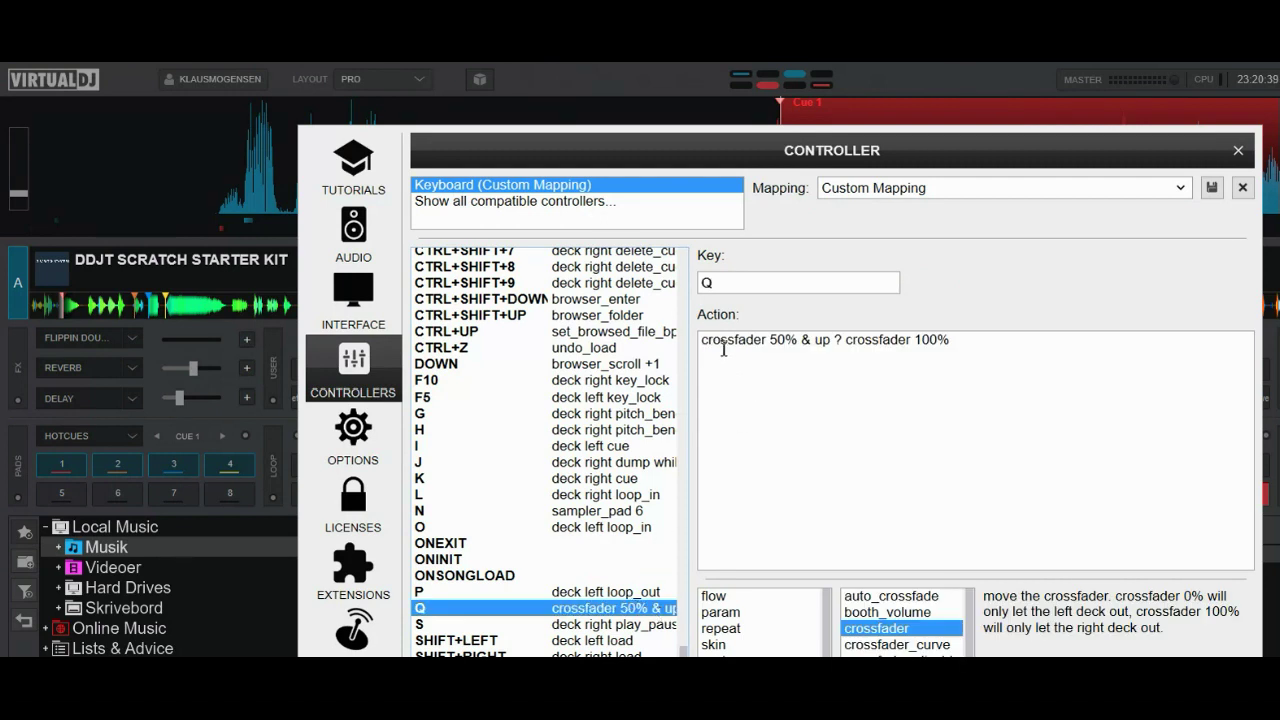
pyautogui.moveTo(701, 341); pyautogui.dragTo(802, 344)
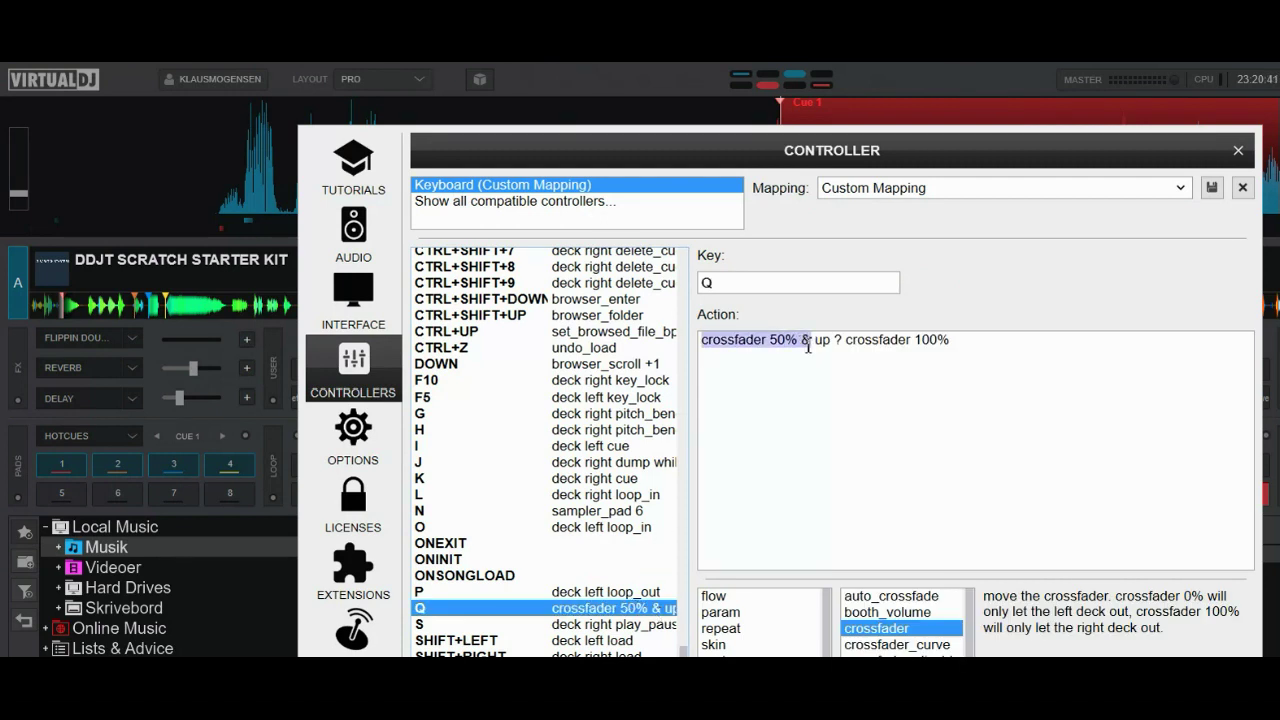
pyautogui.click(819, 341)
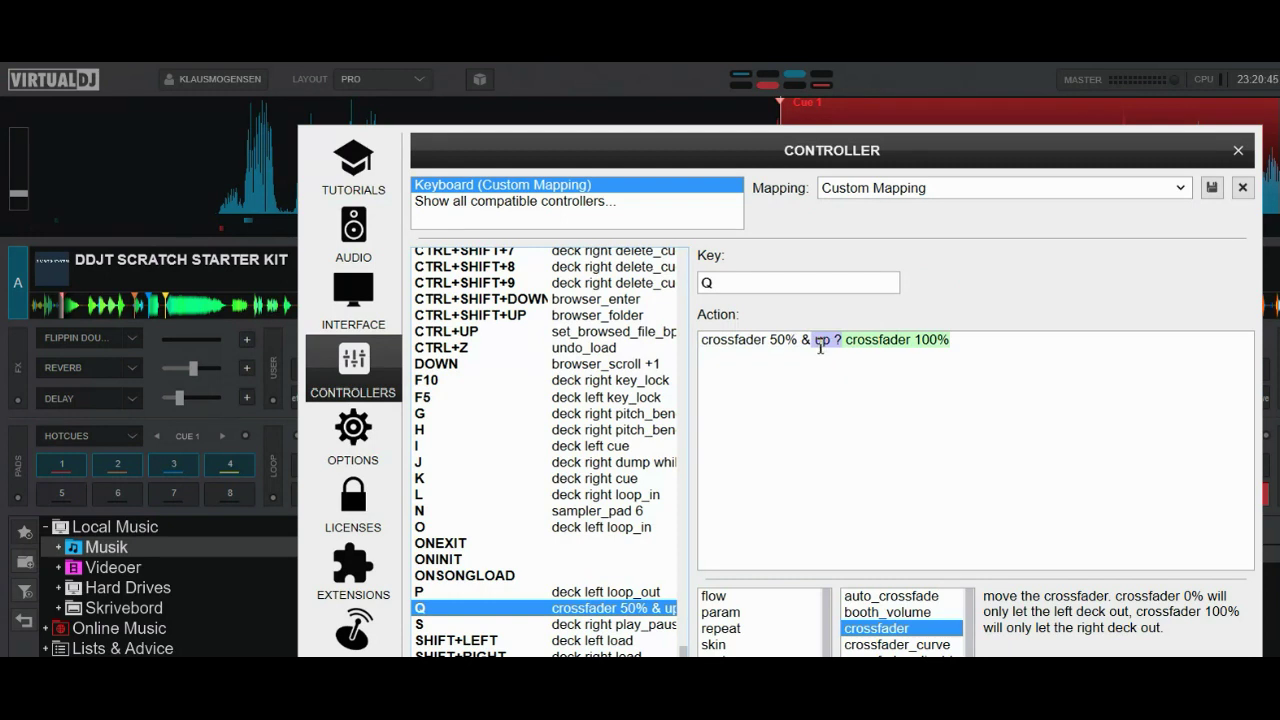
pyautogui.click(866, 341)
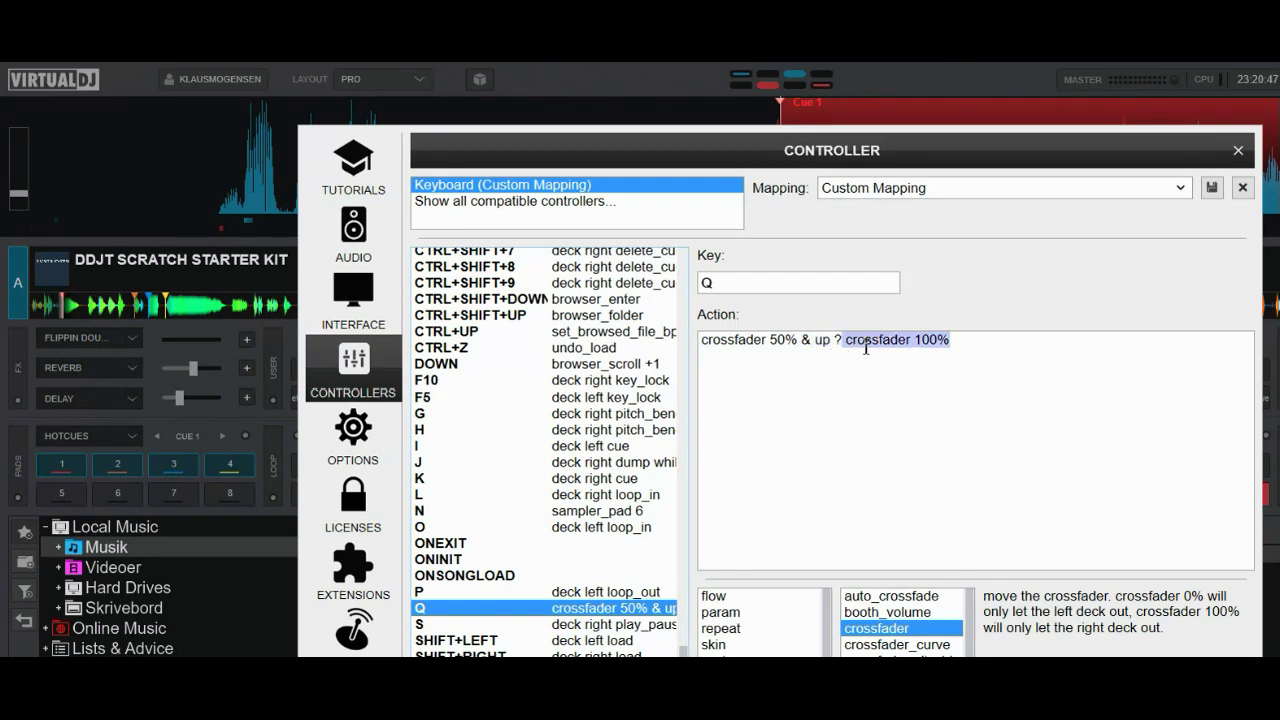
pyautogui.click(992, 357)
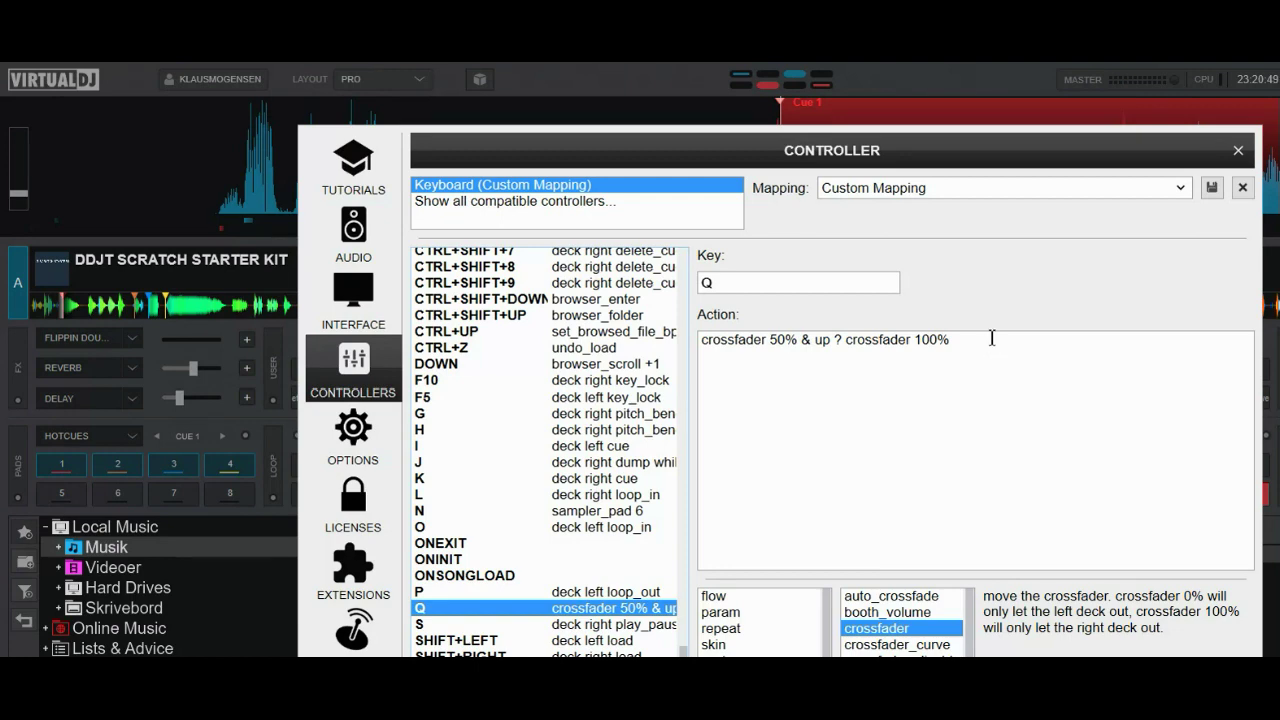
pyautogui.click(1211, 187)
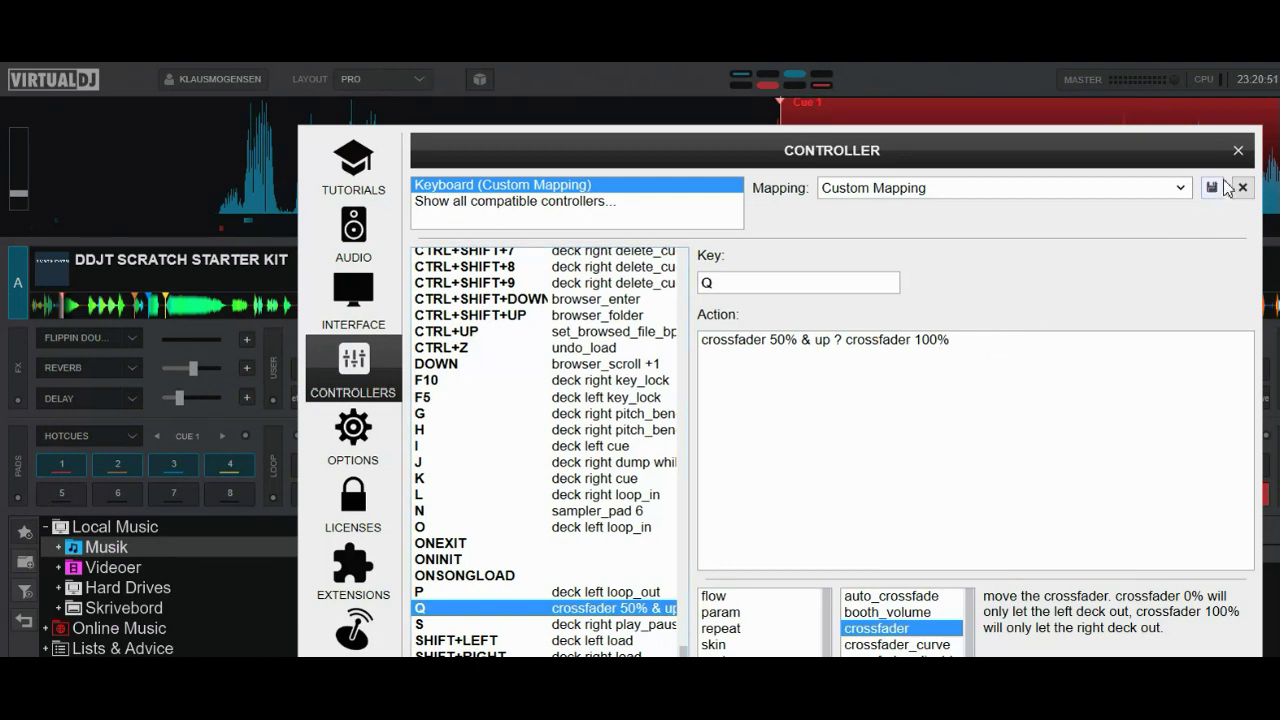
# - Close the settings, then play deck A twice from hot cue 4, returning to its cue point each time
pyautogui.click(1238, 152)
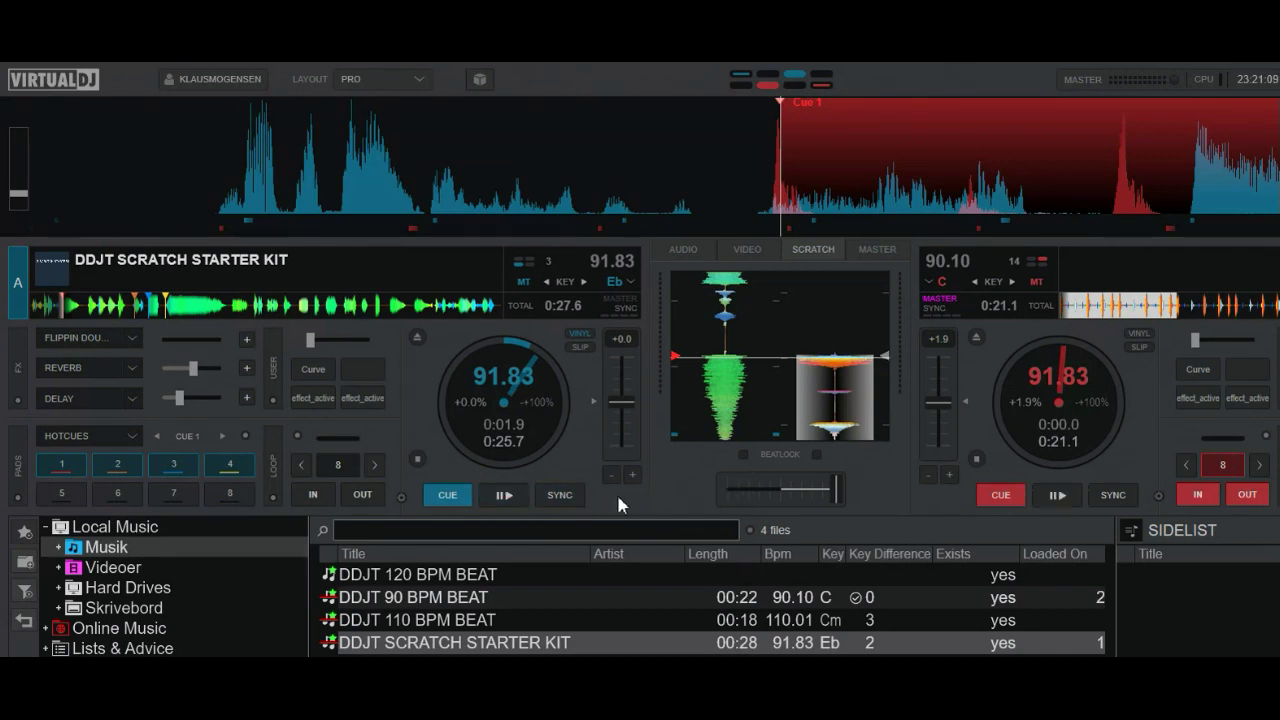
pyautogui.click(238, 466)
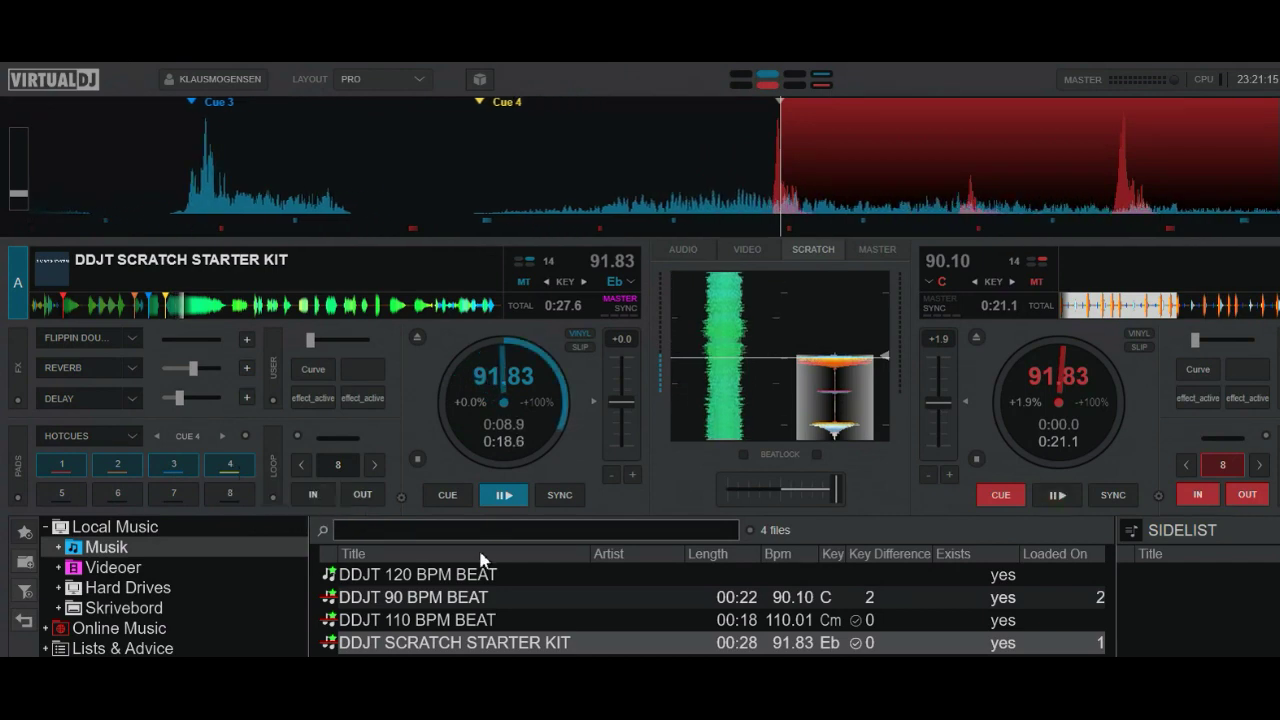
pyautogui.click(447, 496)
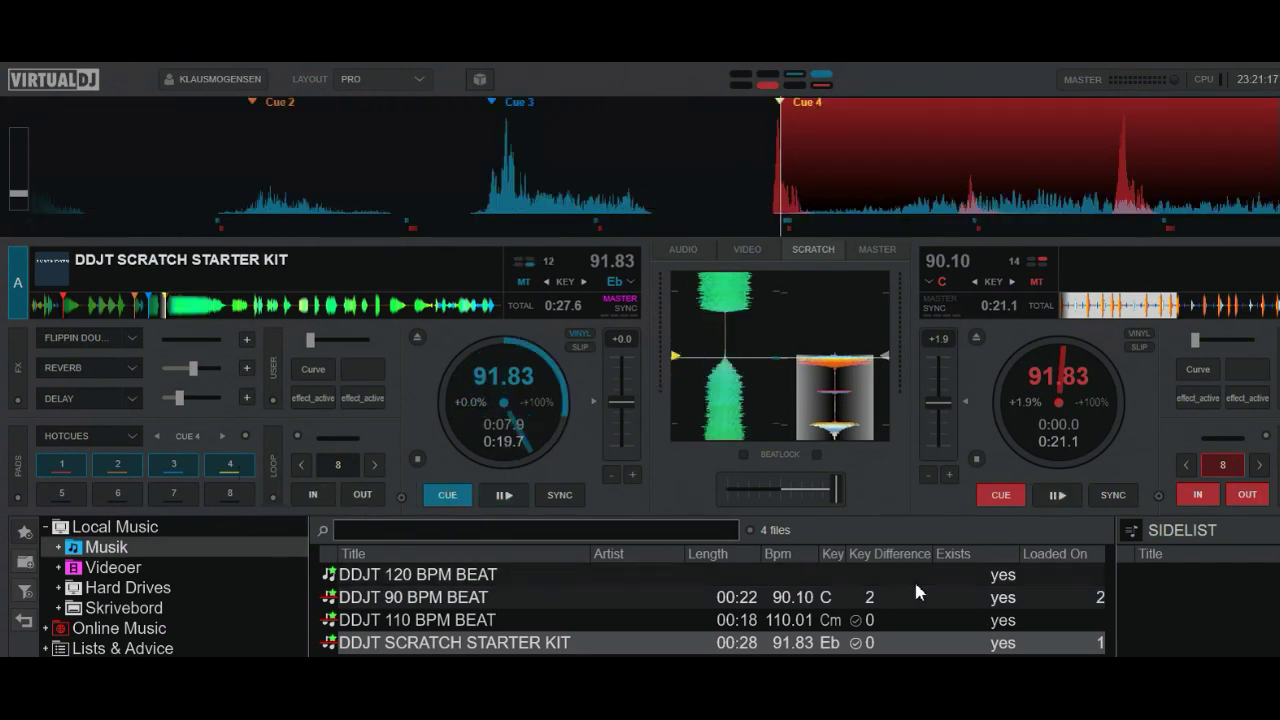
pyautogui.click(241, 468)
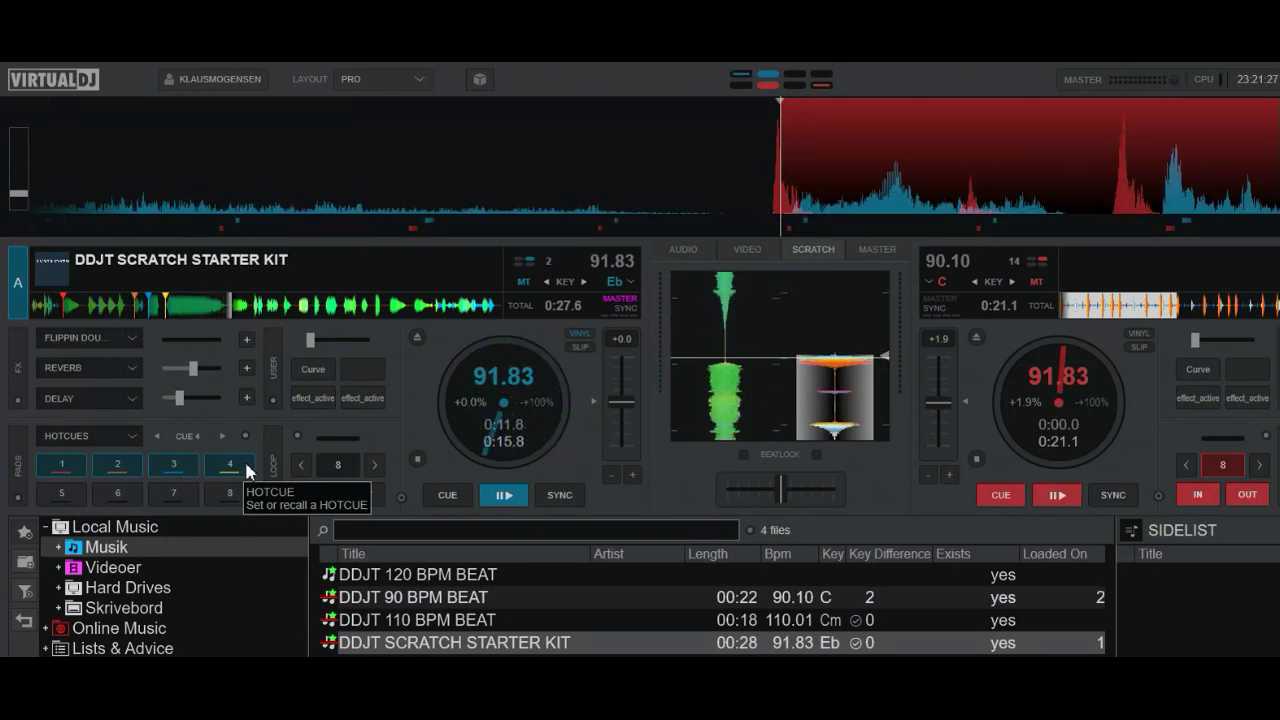
pyautogui.click(447, 495)
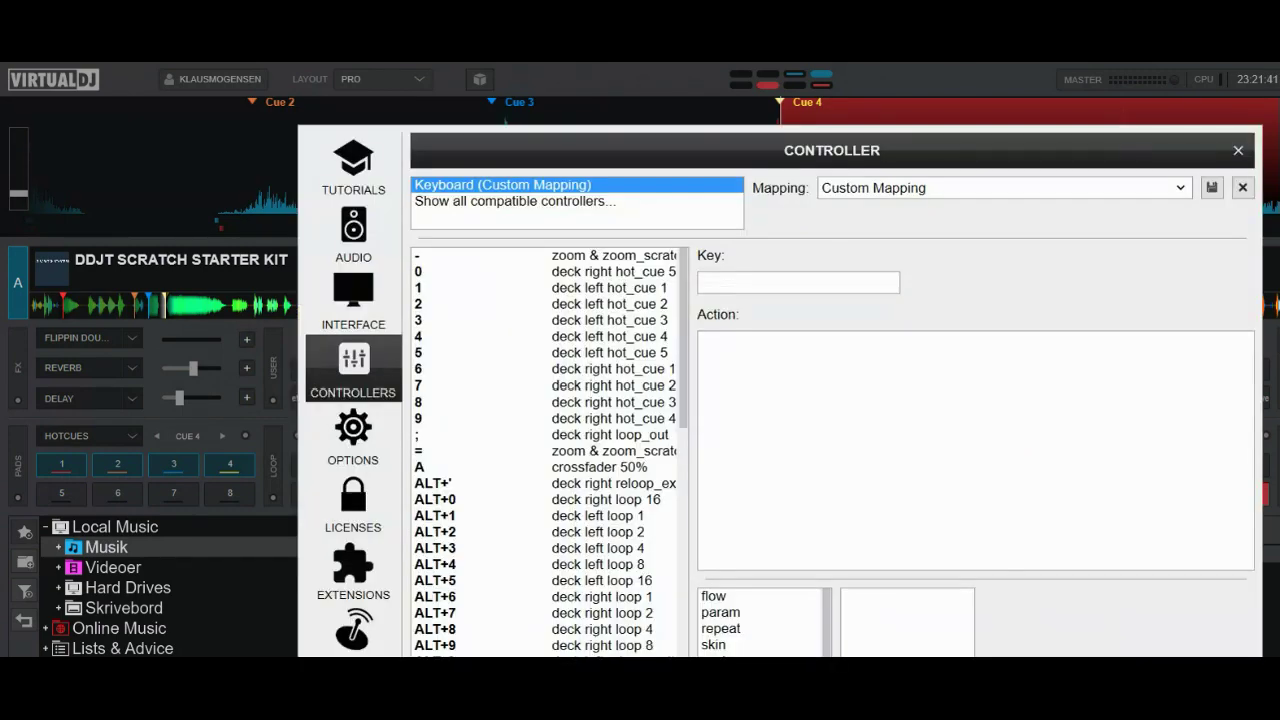
# - Check that the A key is mapped to 'crossfader 50%', then close the controller settings
pyautogui.click(456, 469)
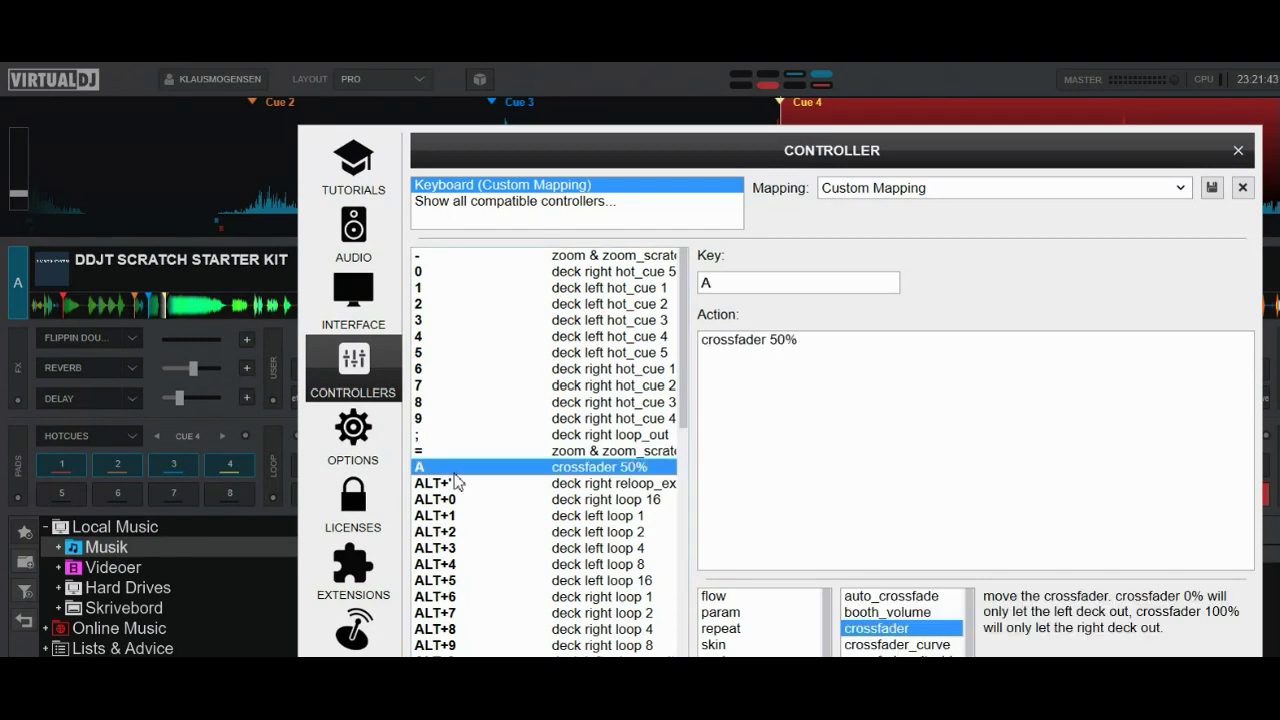
pyautogui.click(1238, 151)
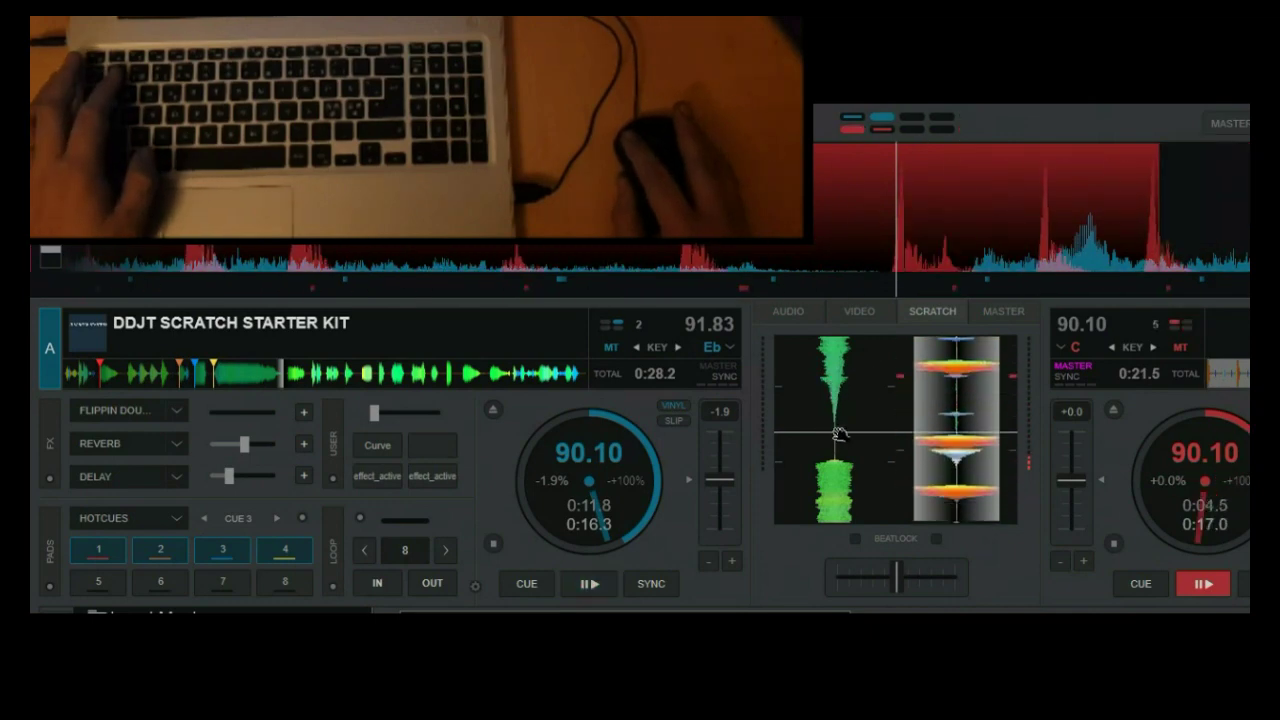
# - Trigger hot cue 1 on deck A with the 1 key
pyautogui.press('1')
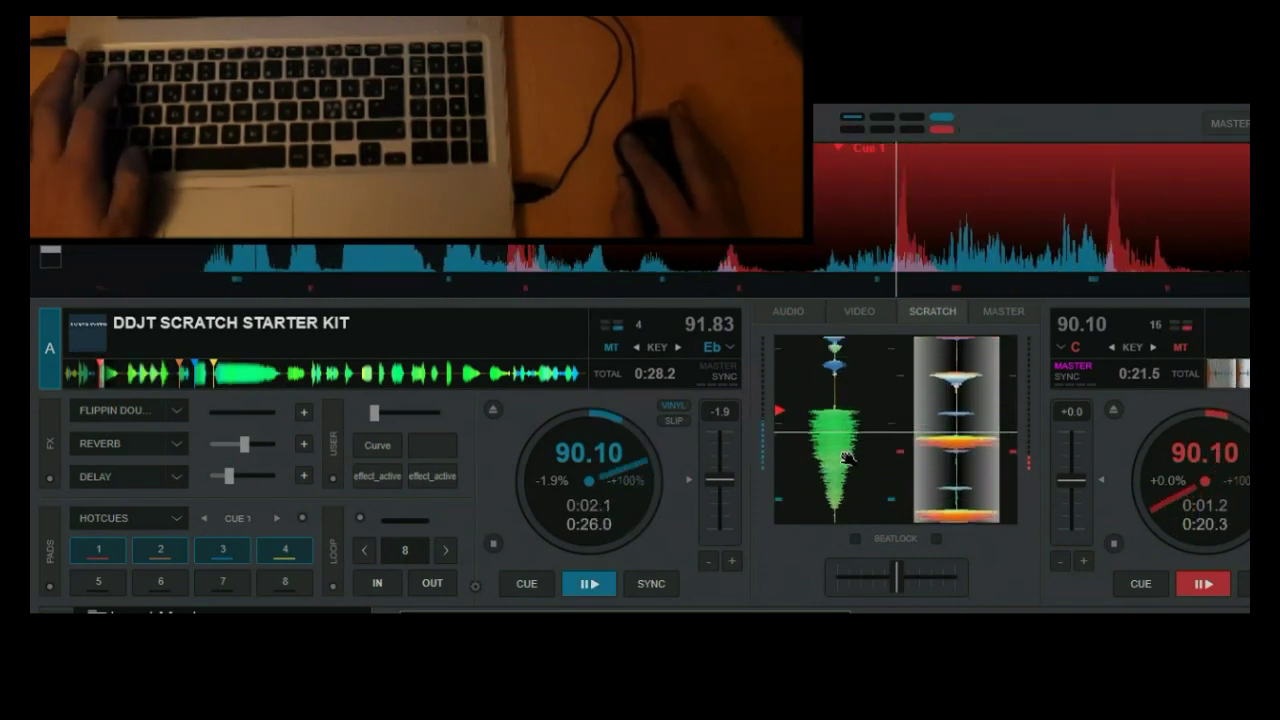